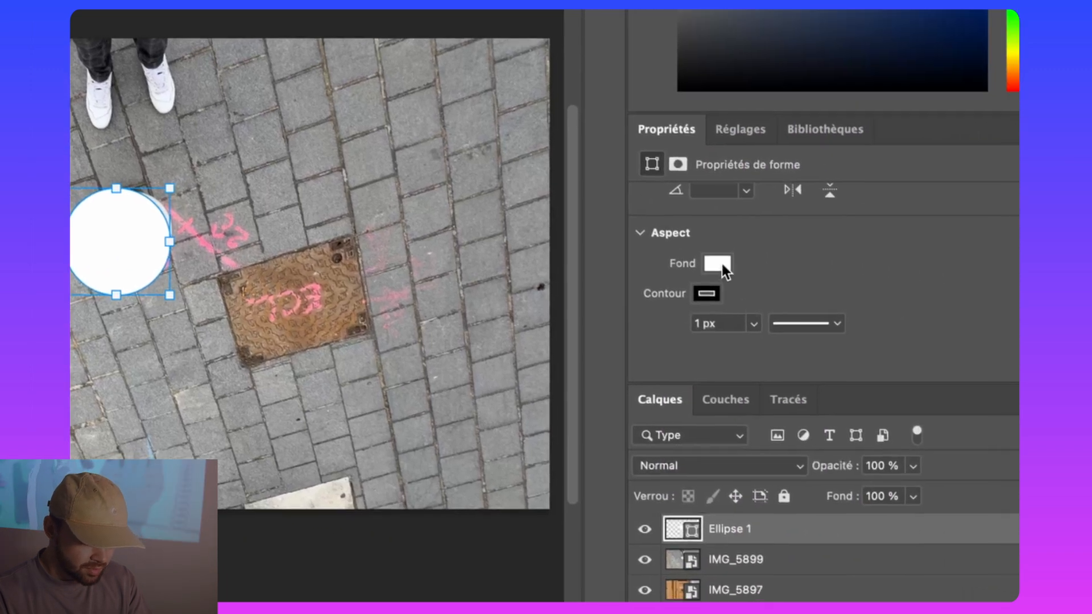
Fill the Ellipse 1 shape with green and set its layer opacity to 50 %
left_click(717, 262)
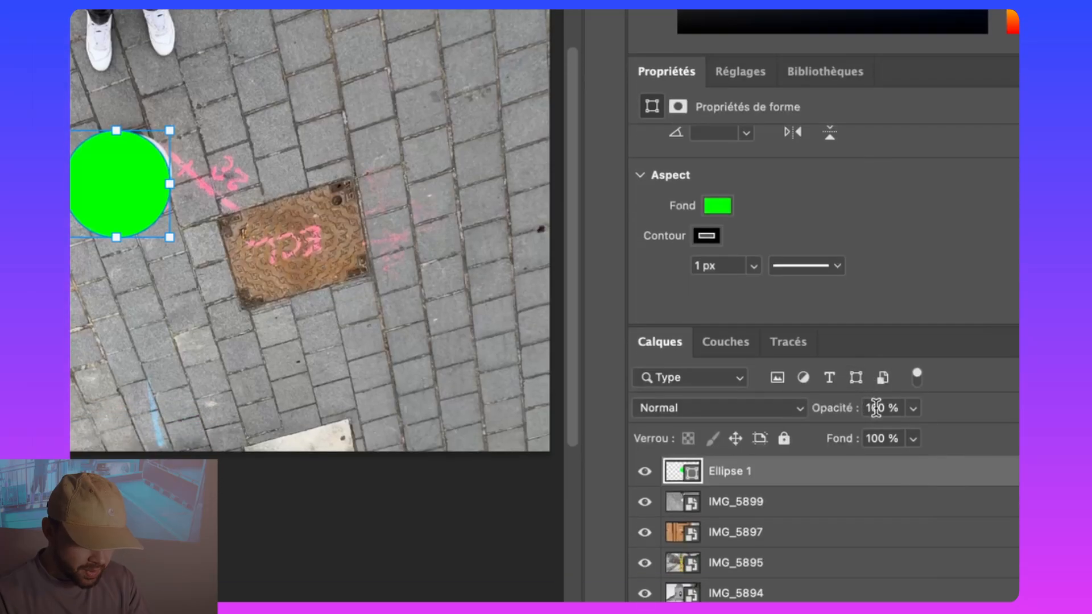
left_click(879, 388)
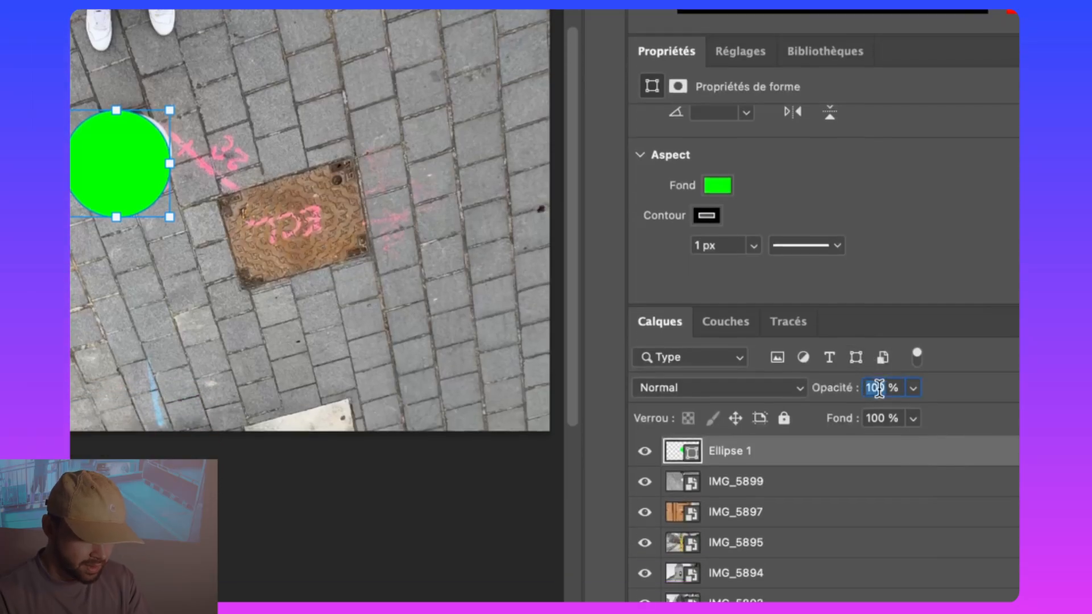
type("50")
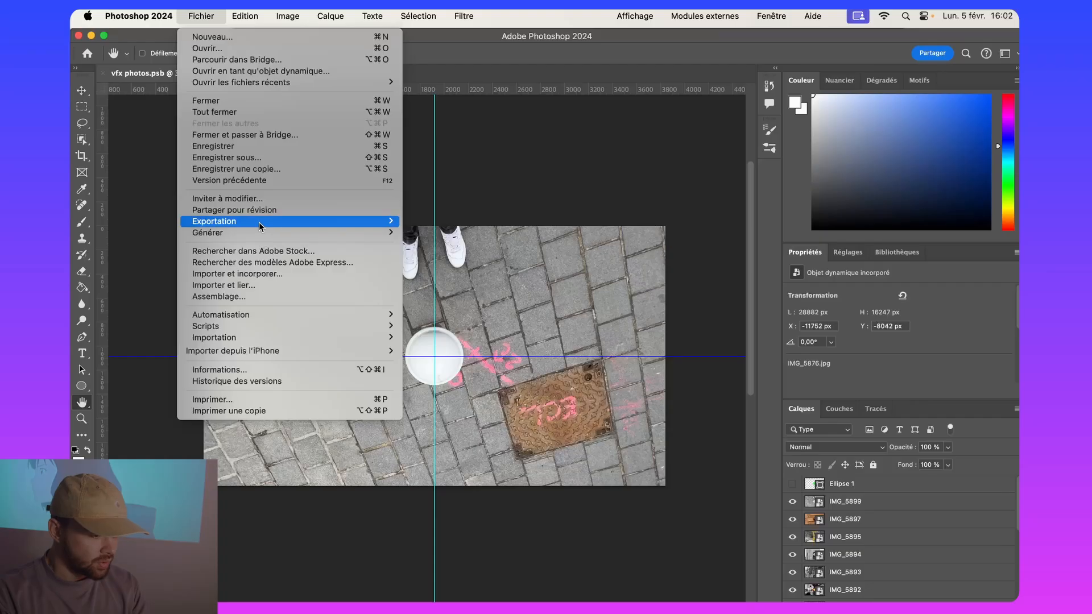
Export the visible layers as separate JPEG files at quality 12 with the prefix "vfx photos", browsing for the destination folder
mouse_move(260, 222)
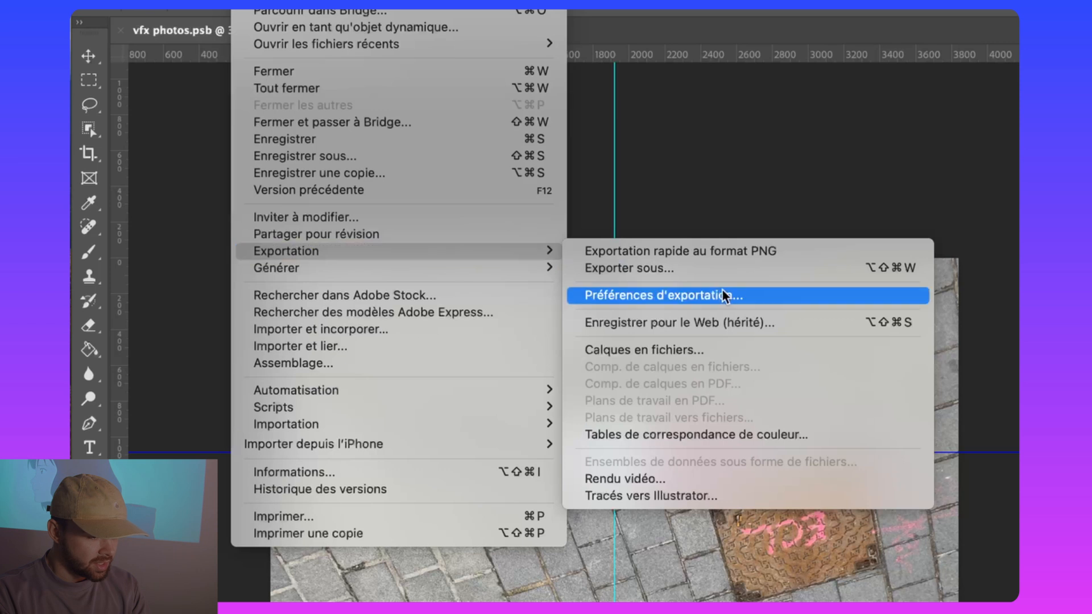
left_click(677, 352)
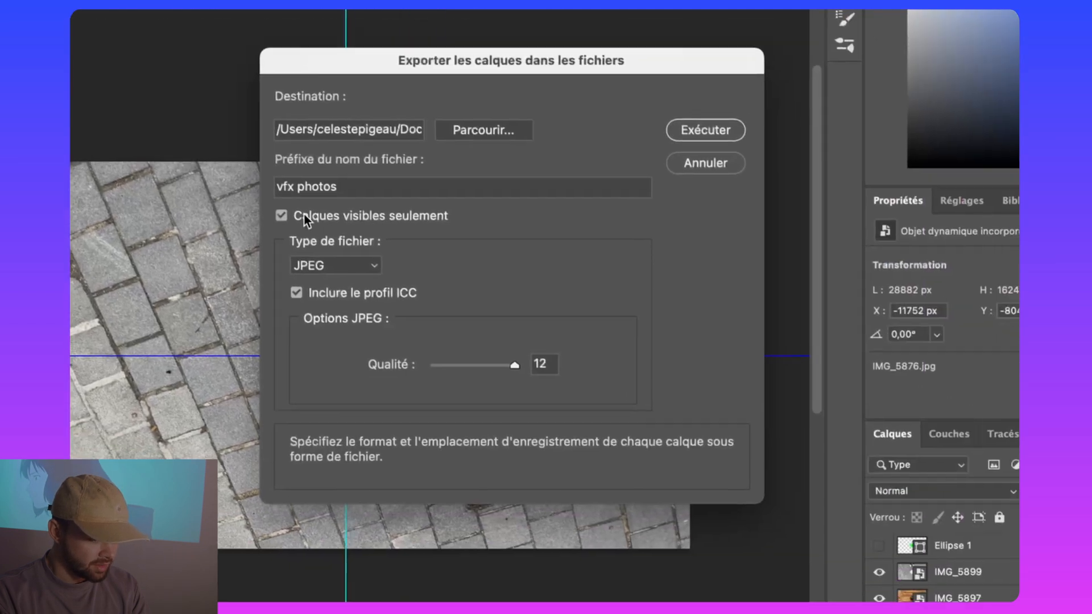
left_click(504, 131)
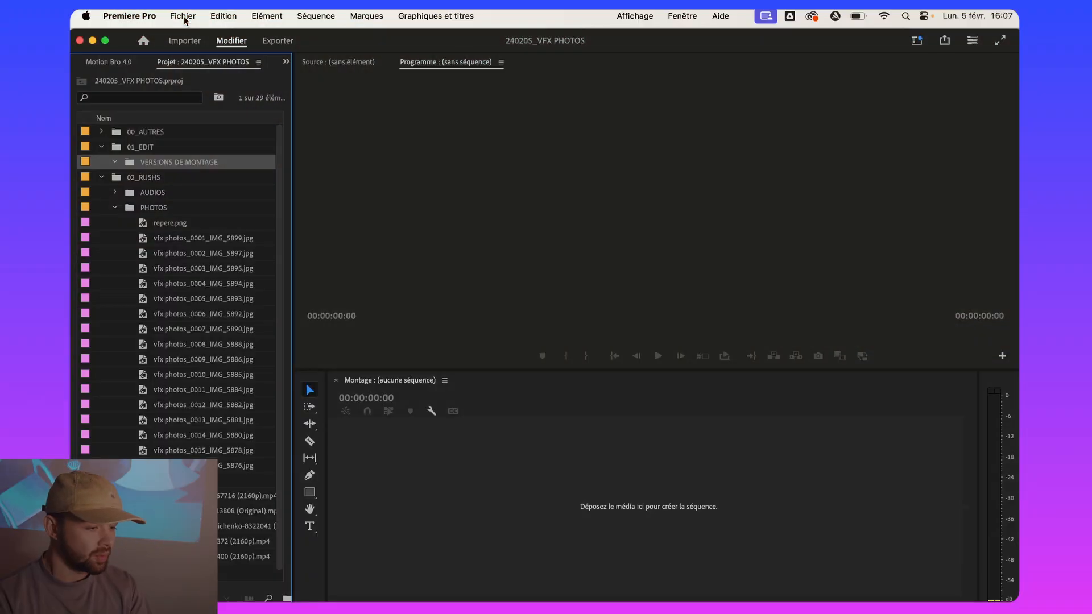
Switch to Premiere Pro and create a new sequence with a 3840 × 2160 frame size and a 25 fps timebase
left_click(196, 18)
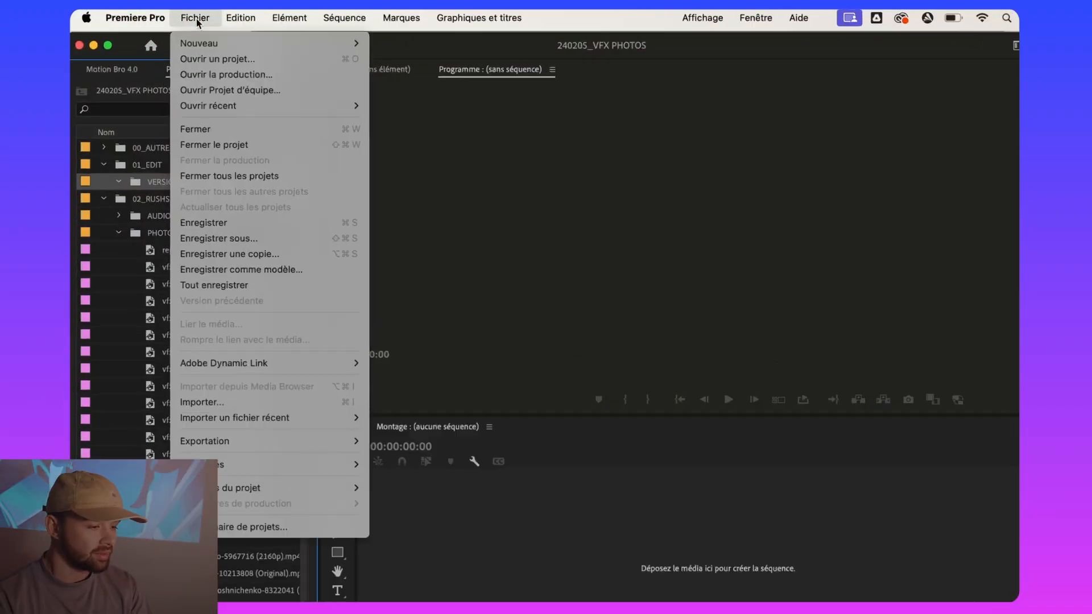
mouse_move(209, 42)
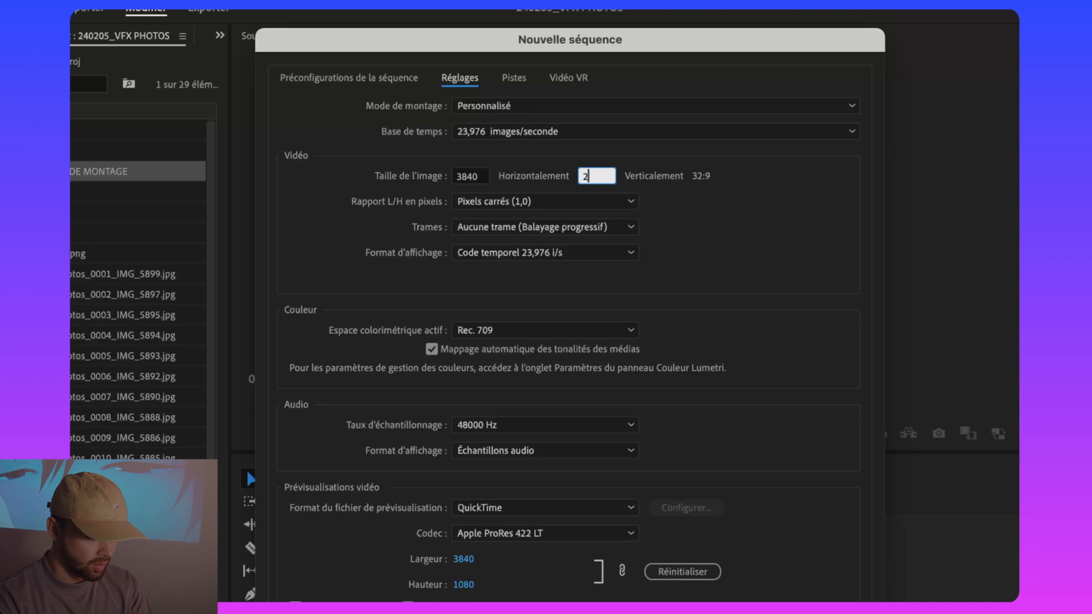
type("160")
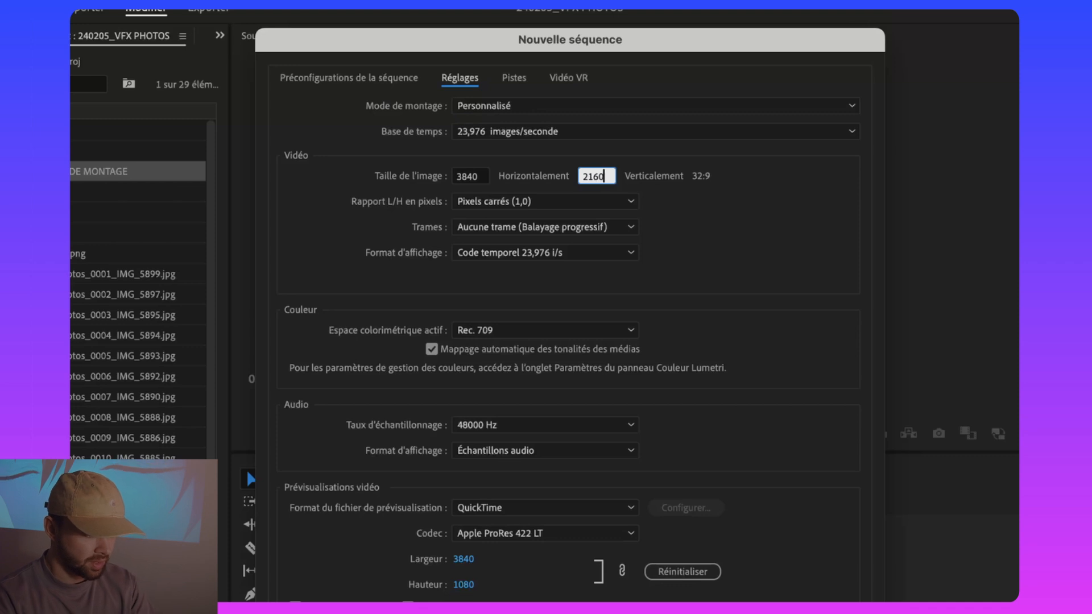
left_click(556, 132)
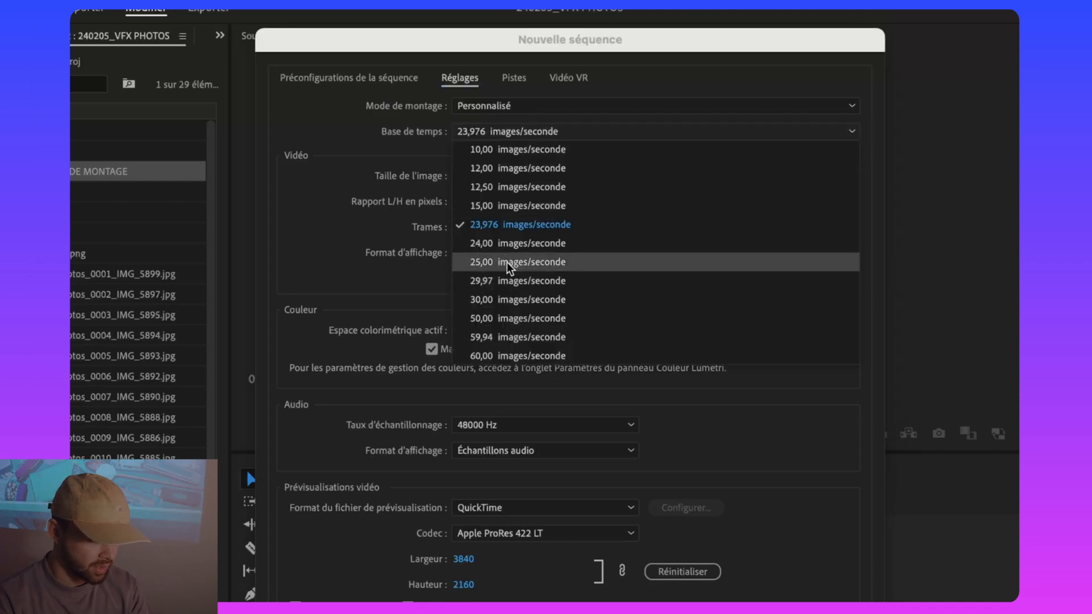
left_click(508, 262)
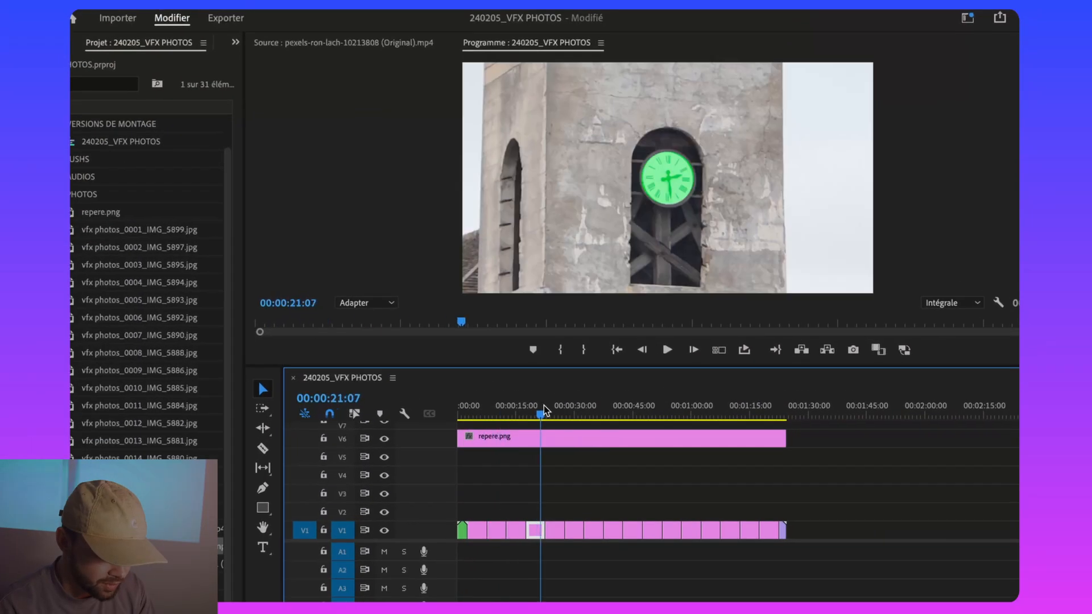
Cut each photo clip on V1 down to about six frames and close the gaps between all clips
left_click_drag(543, 409, 463, 410)
left_click_drag(777, 414, 787, 416)
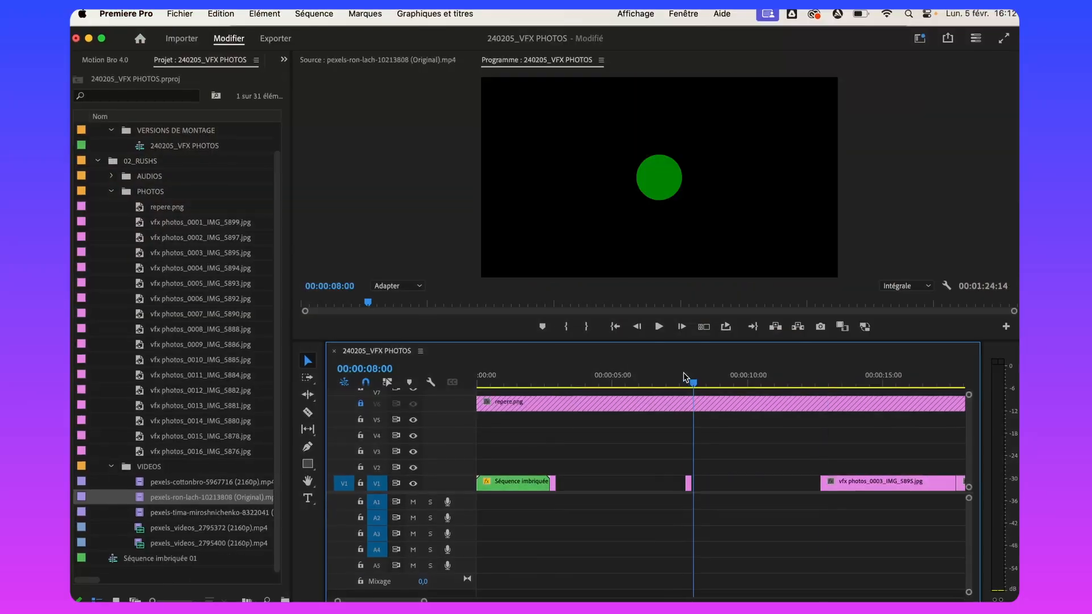
key("Down")
key("Delete")
key("Down")
key("Delete")
key("Down")
key("Delete")
key("Down")
key("super+k")
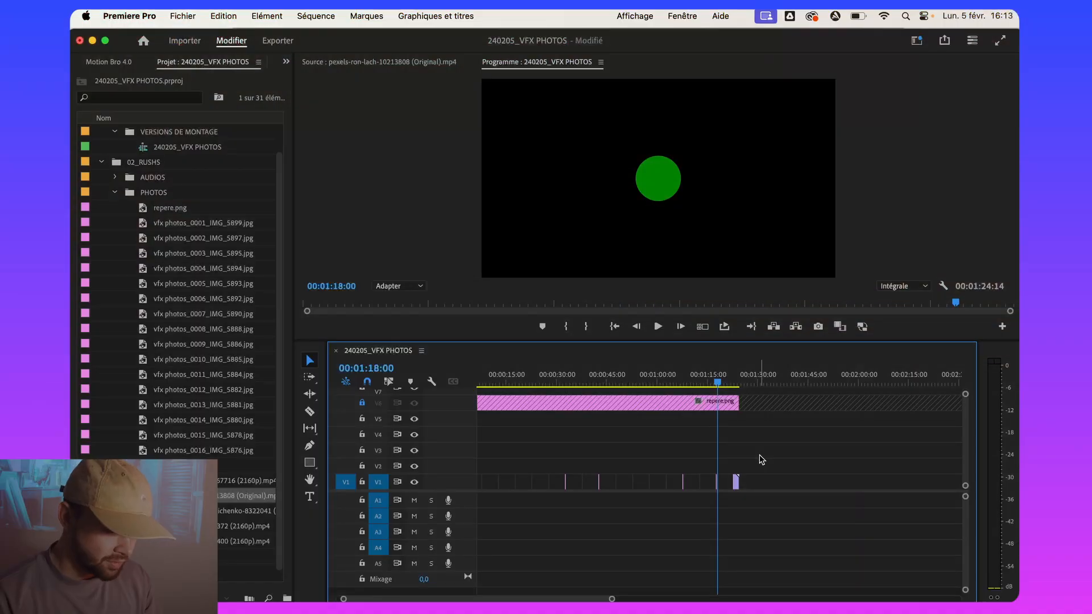
left_click_drag(773, 465, 519, 481)
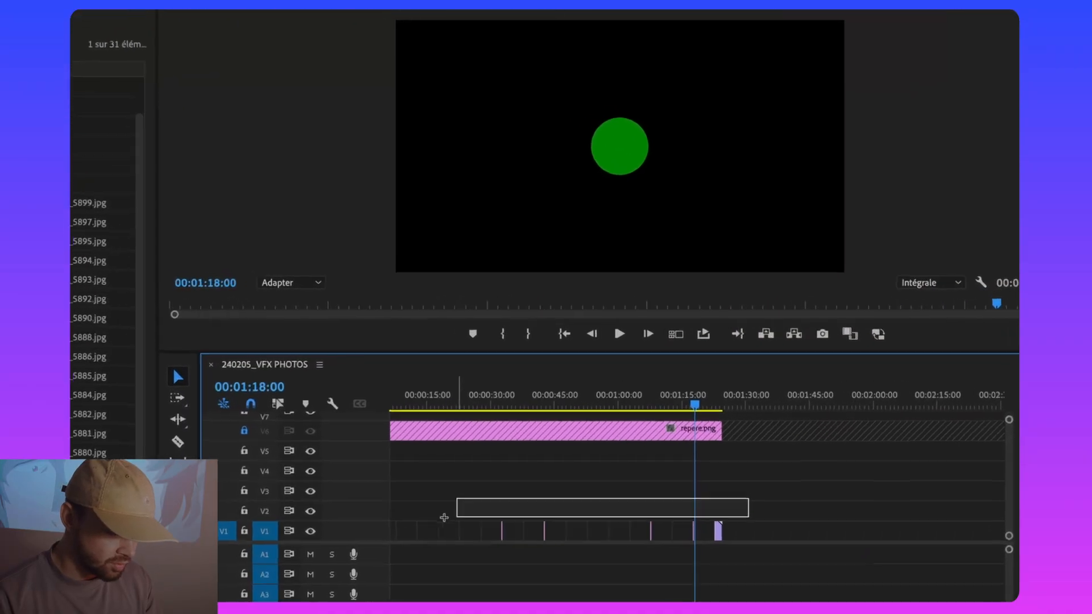
left_click_drag(445, 517, 364, 534)
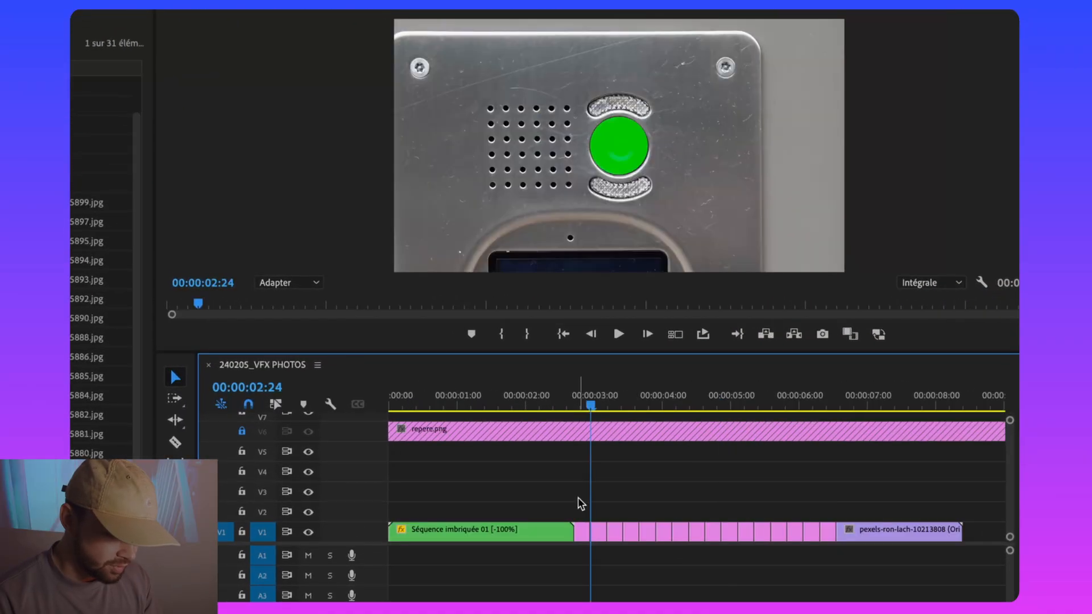
Duplicate all the shortened photo clips from V1 onto V2, directly above the originals
left_click_drag(578, 499, 815, 542)
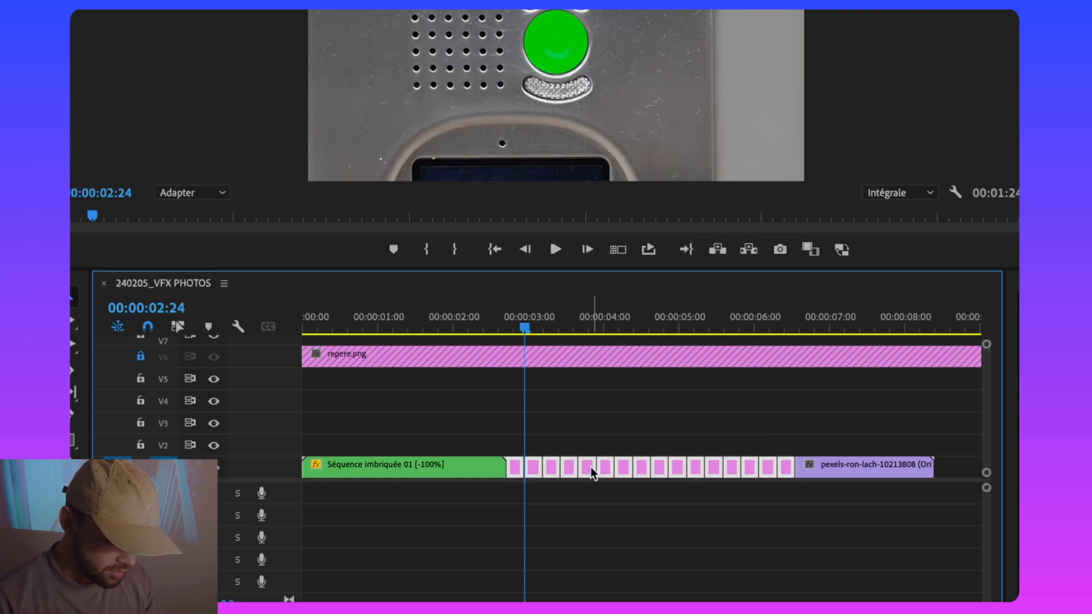
left_click_drag(591, 465, 590, 449)
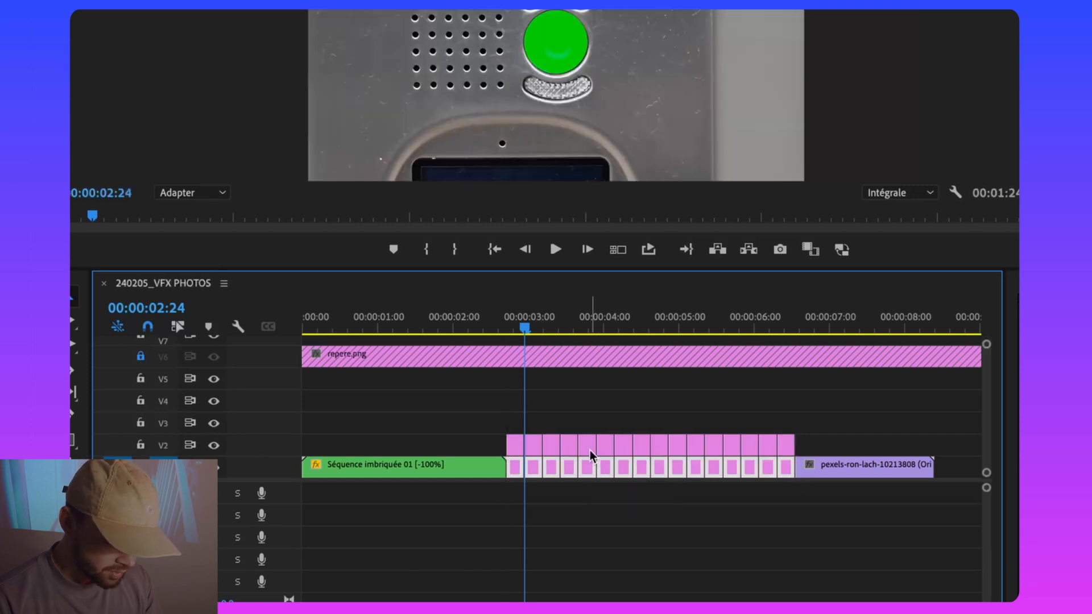
left_click(609, 407)
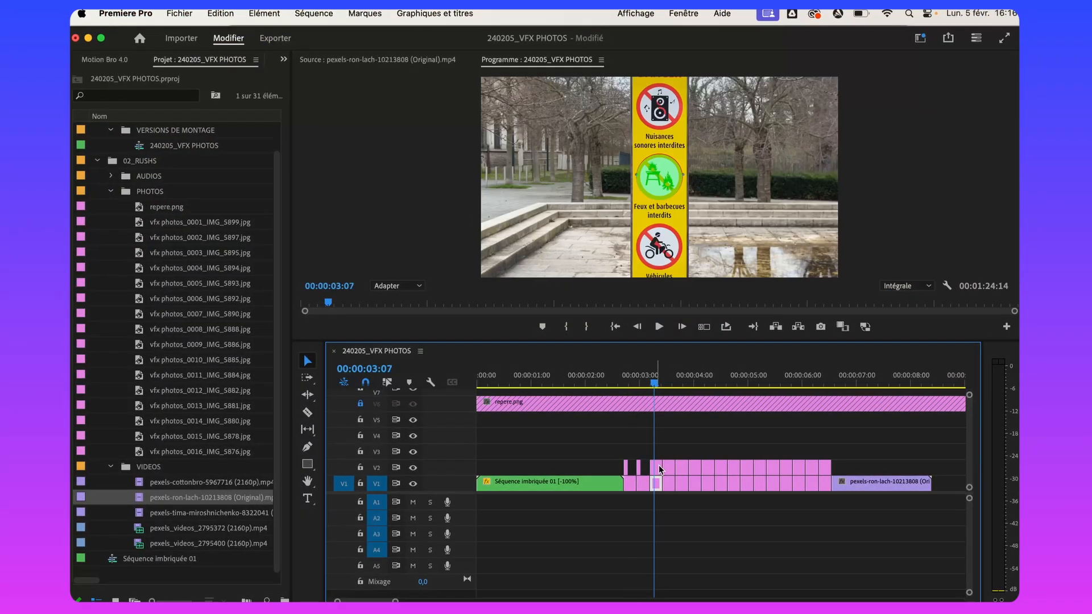
Shorten each V2 duplicate to about two frames and shift them earlier to overlap the end of the preceding V1 clip
double_click(736, 471)
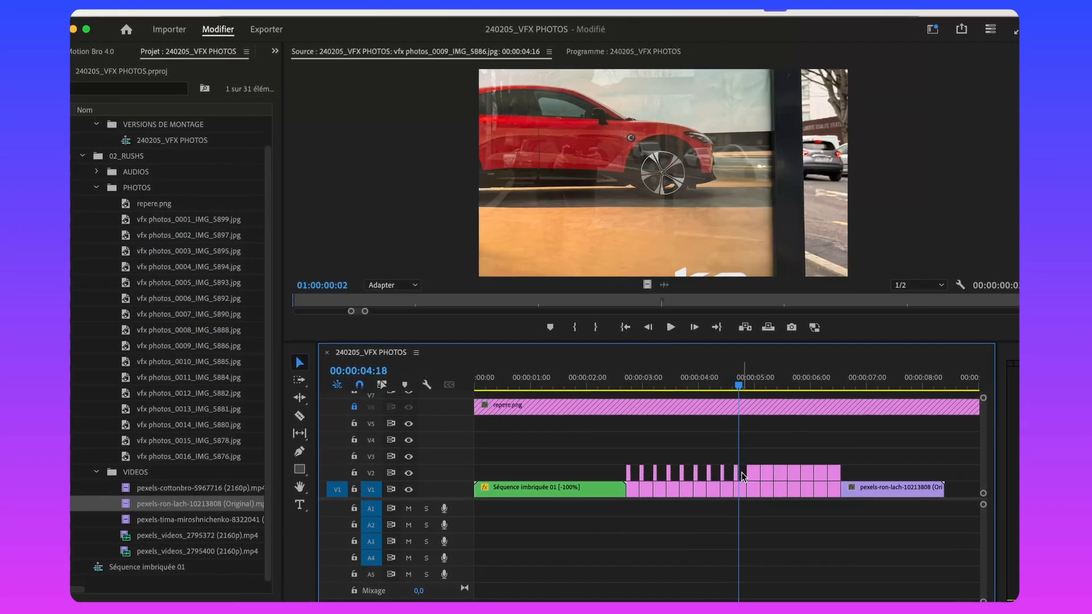
key("space")
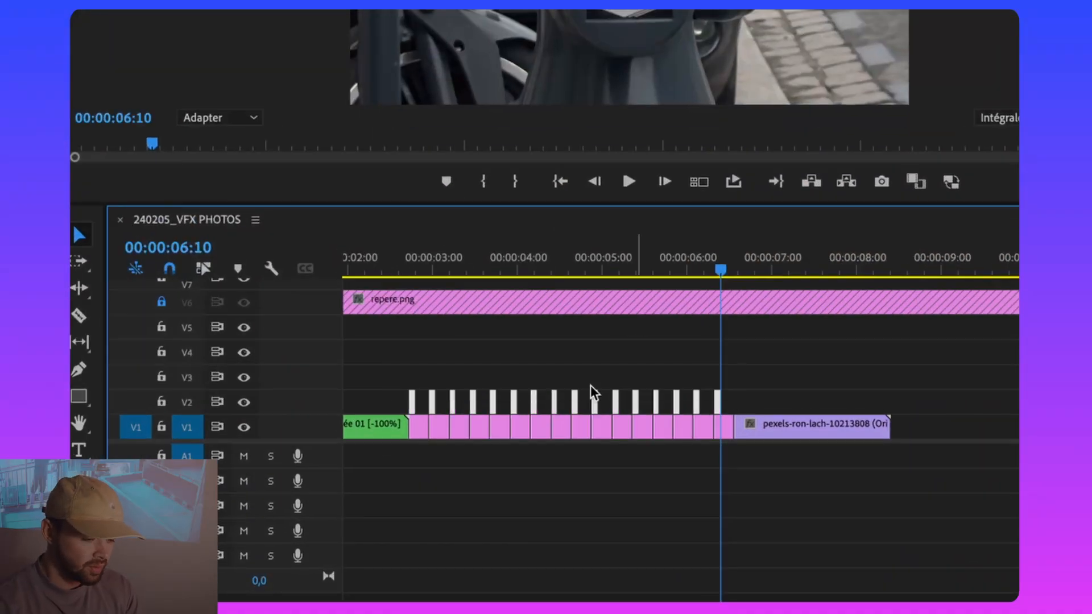
left_click_drag(404, 397, 404, 398)
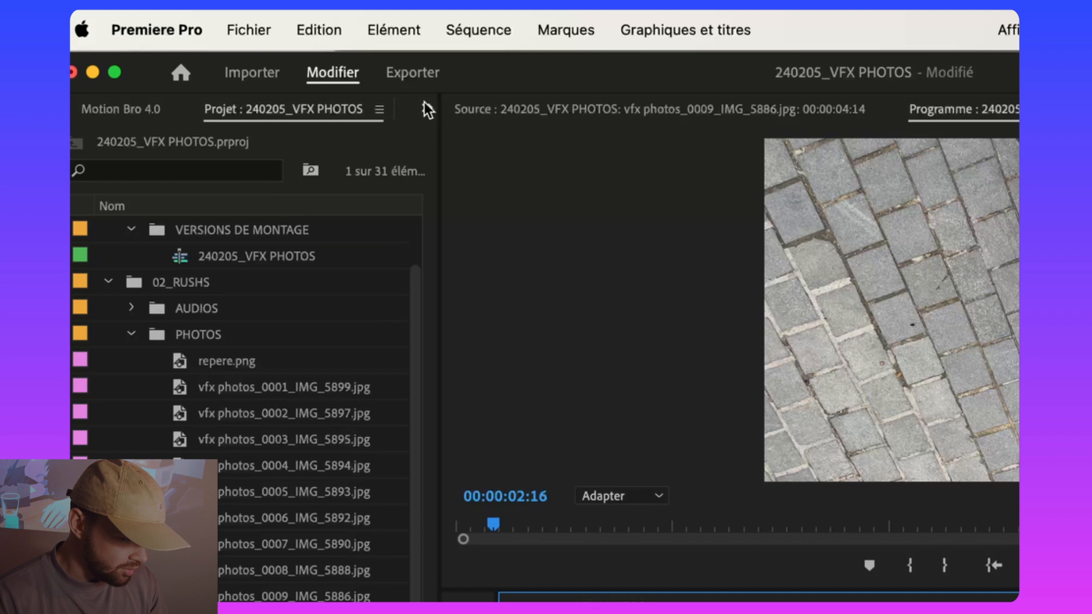
Mask the first V2 photo clip with an inverted elliptical opacity mask fitted to the green reference circle
left_click(427, 108)
left_click(448, 136)
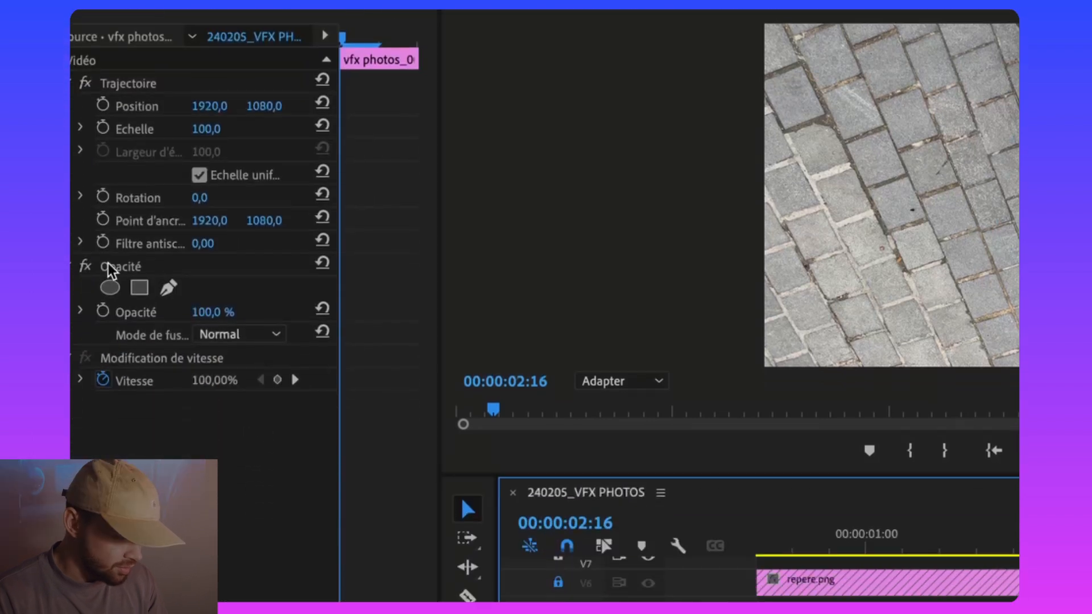
left_click(115, 289)
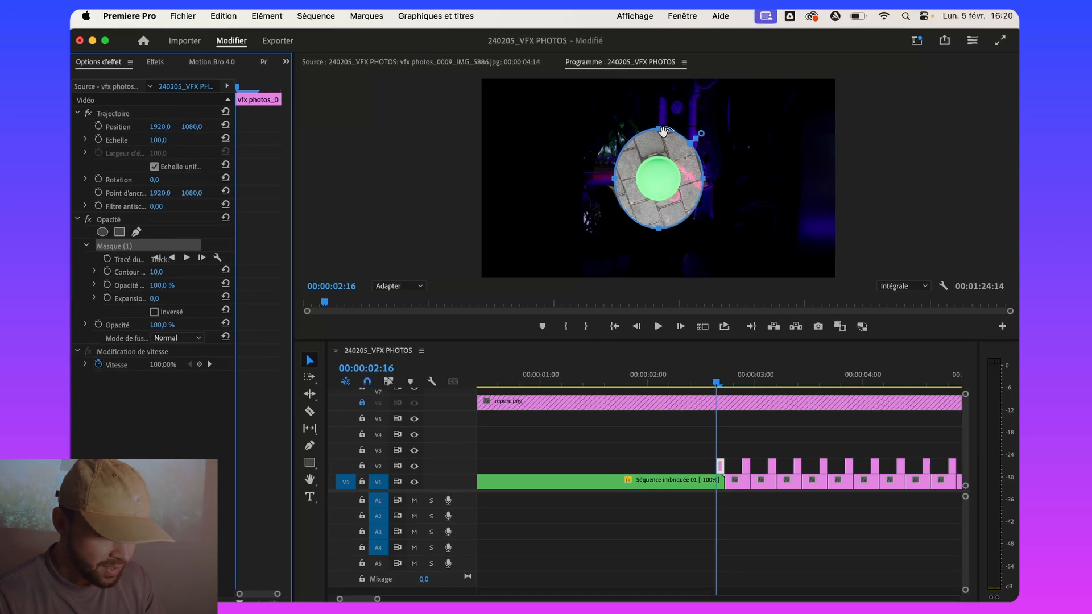
left_click_drag(662, 132, 660, 185)
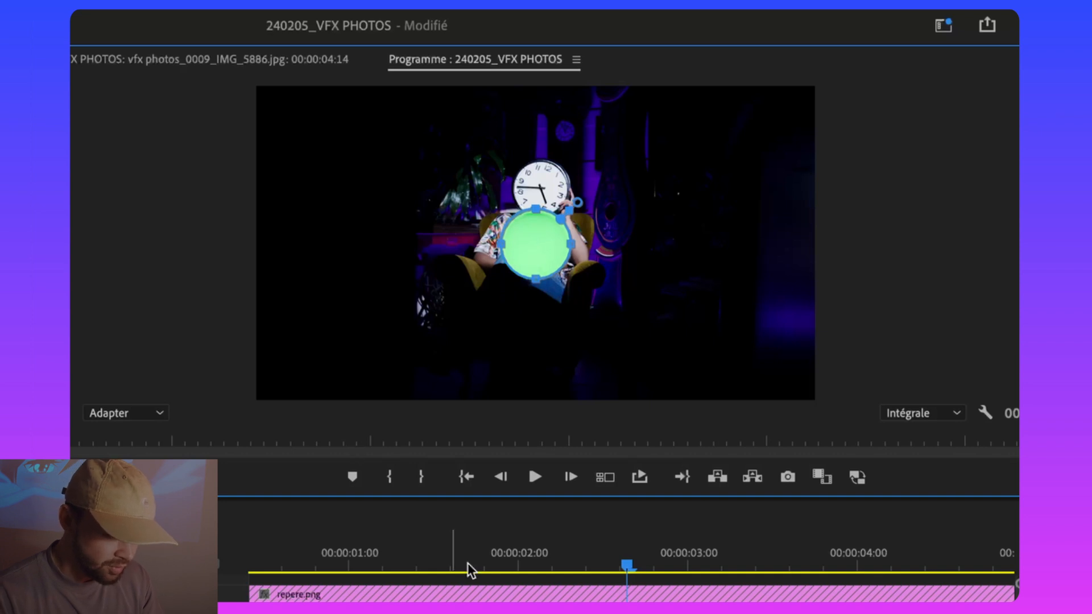
left_click(1009, 593)
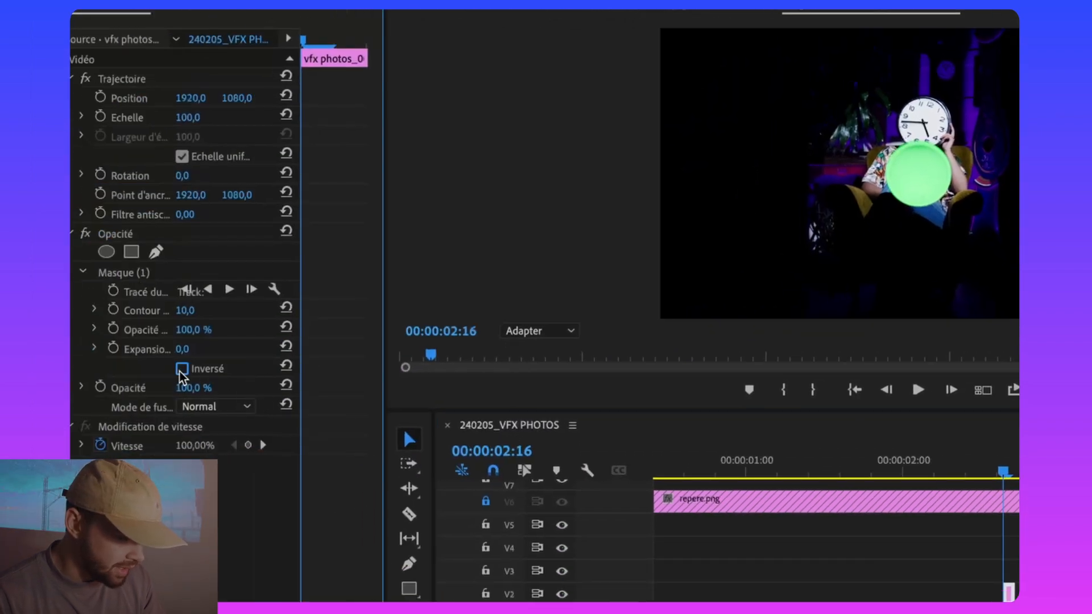
left_click(182, 369)
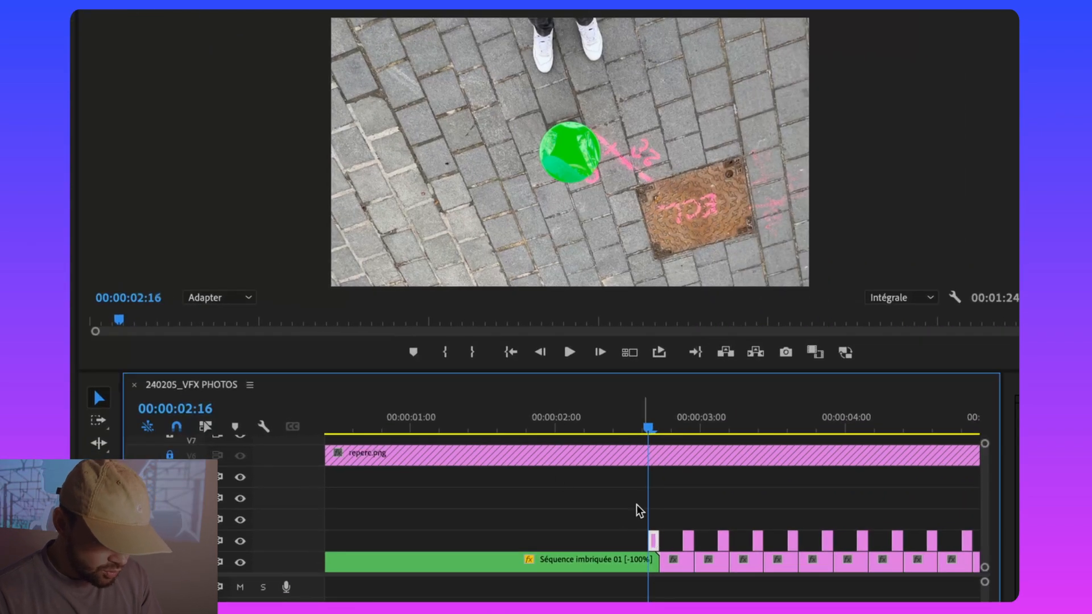
Copy the masked first V2 clip and paste only its Opacity attributes onto all the other V2 photo clips
key("equal")
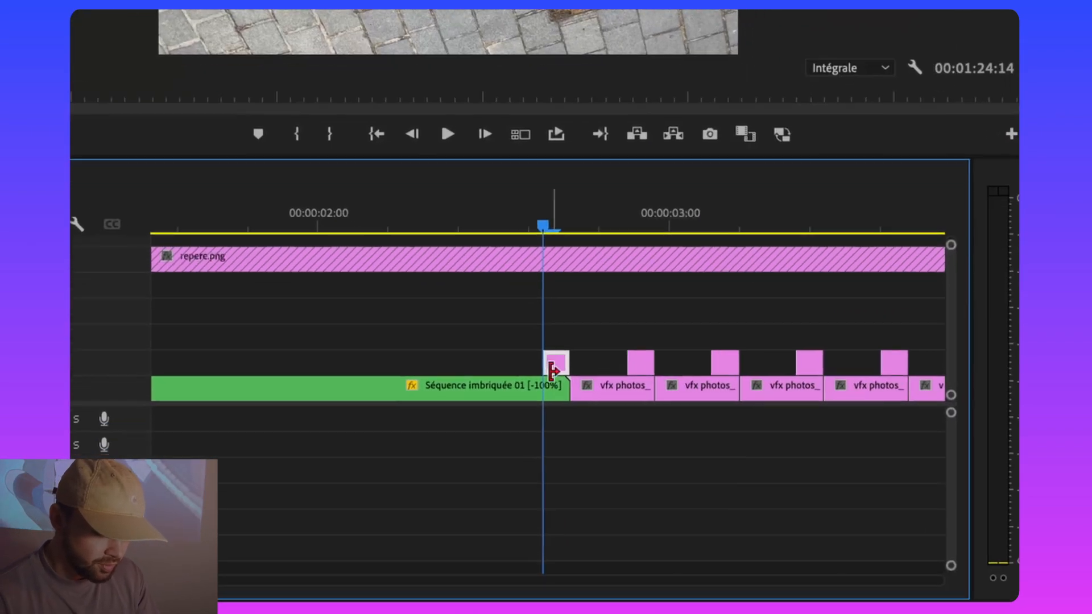
right_click(654, 547)
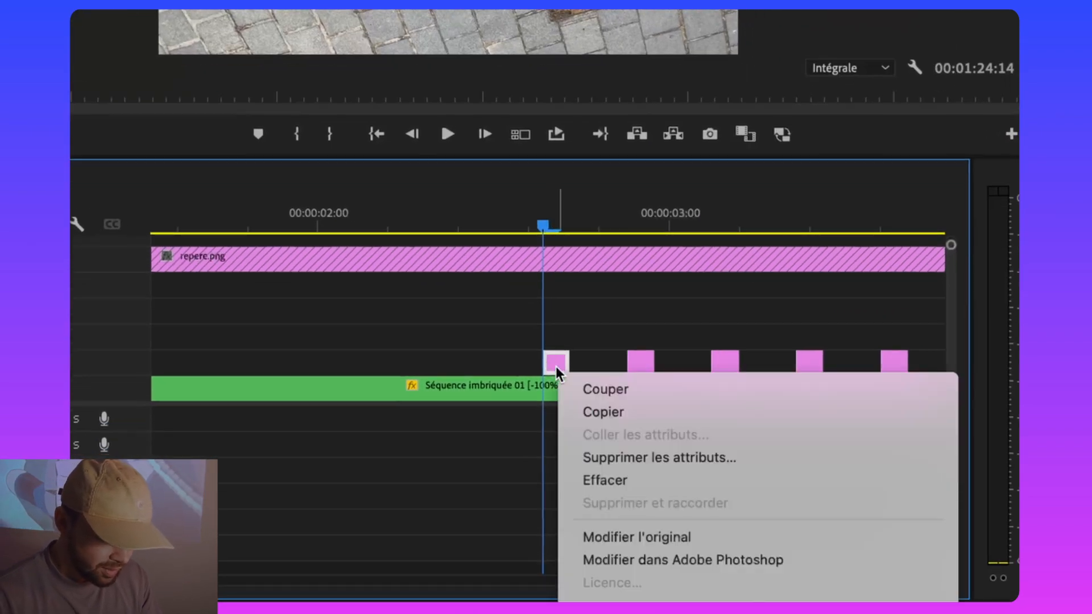
left_click(573, 411)
key("minus")
key("minus")
key("minus")
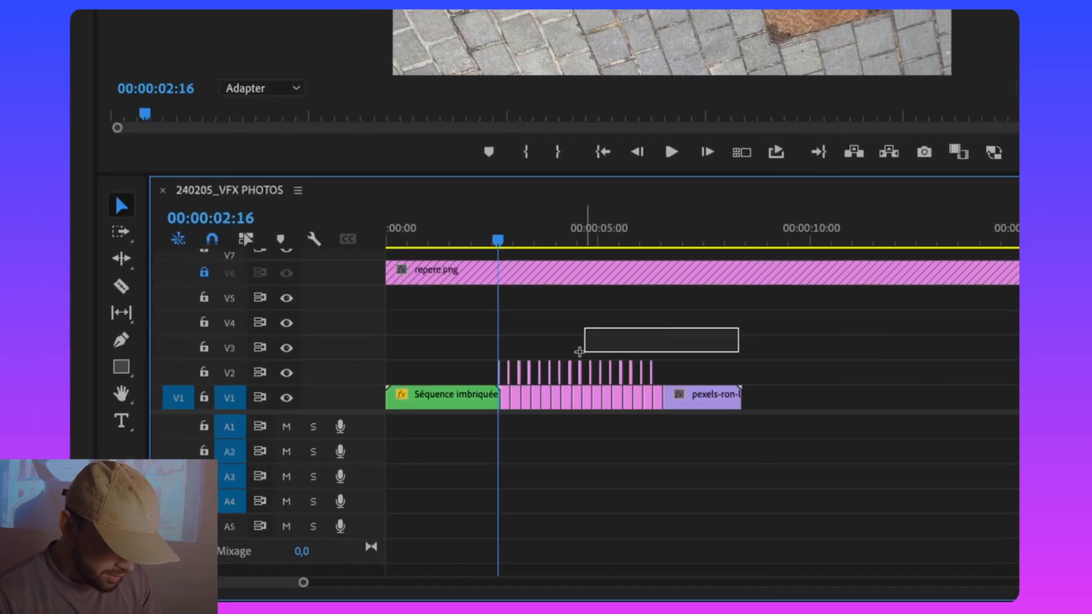
key("equal")
key("equal")
key("equal")
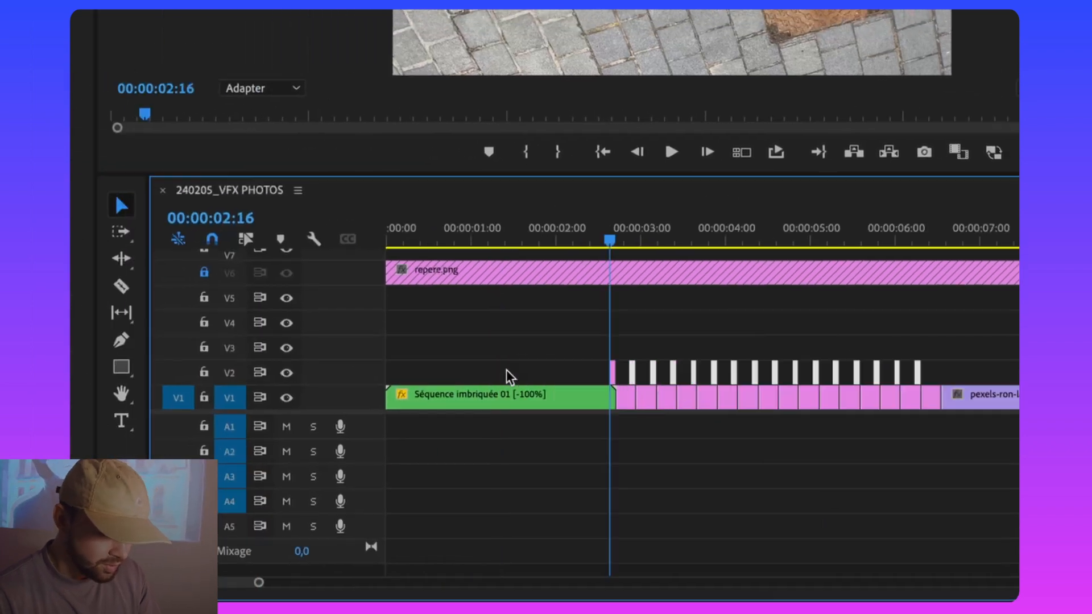
right_click(813, 376)
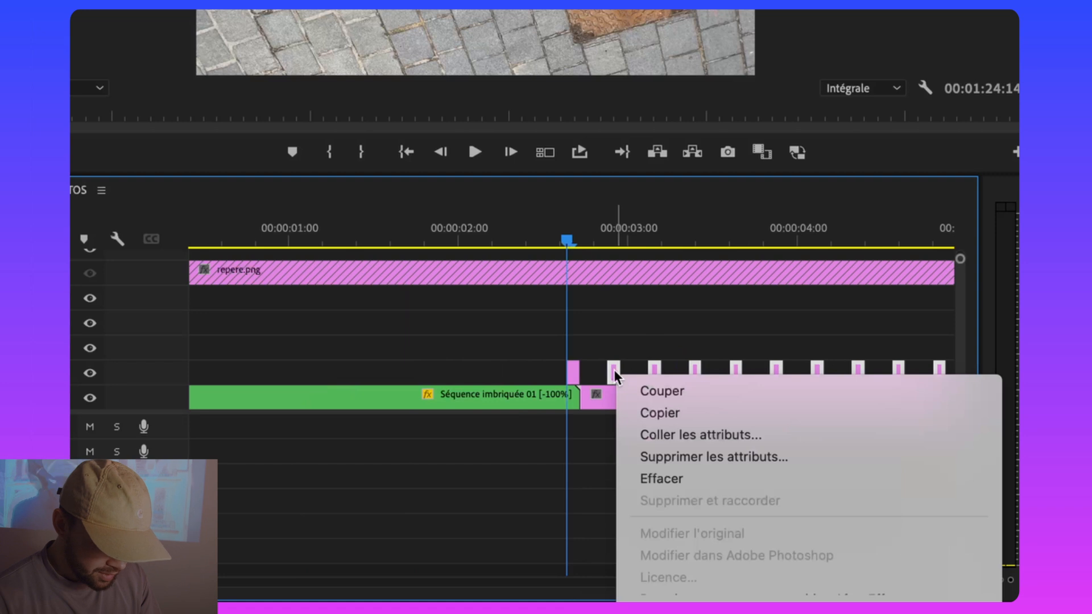
left_click(653, 434)
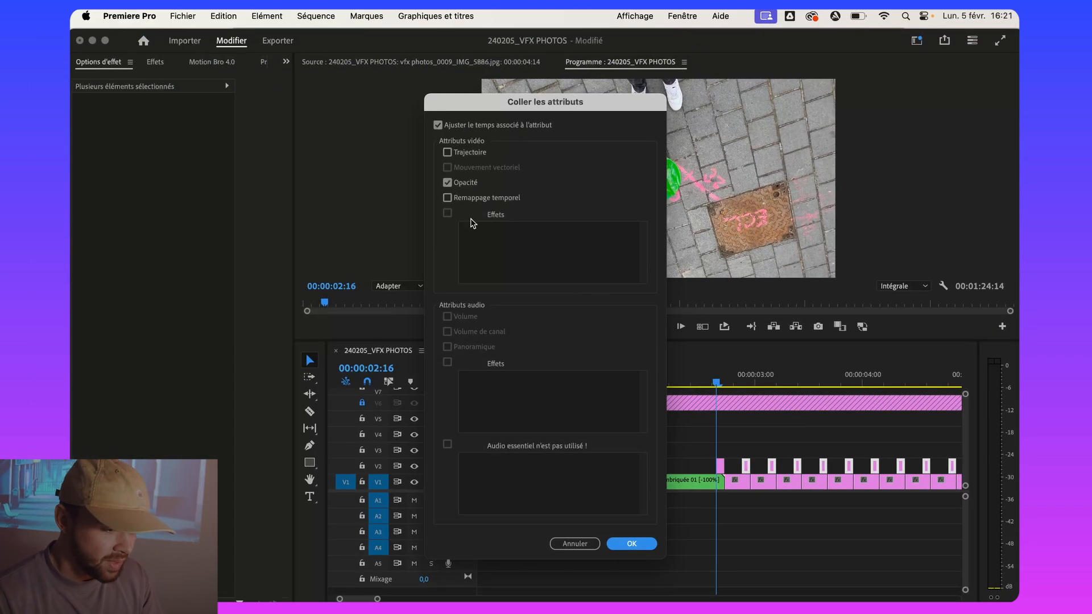
left_click(651, 545)
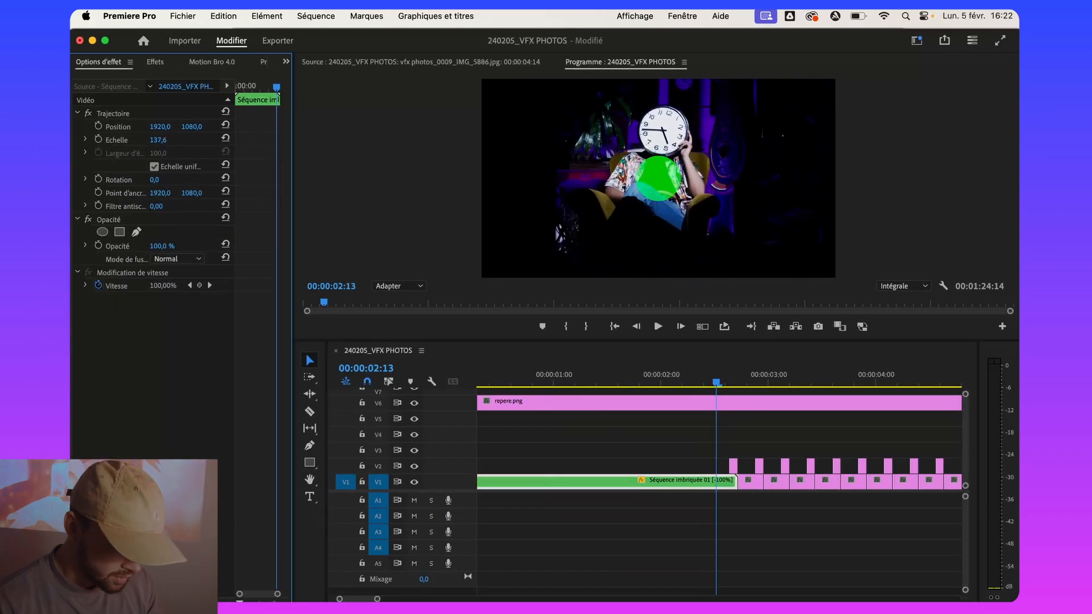
Reposition the nested clock sequence and the pexels-ron-lach-10213808 clip to align the clock and camera lens with the green circle
left_click_drag(176, 127, 146, 128)
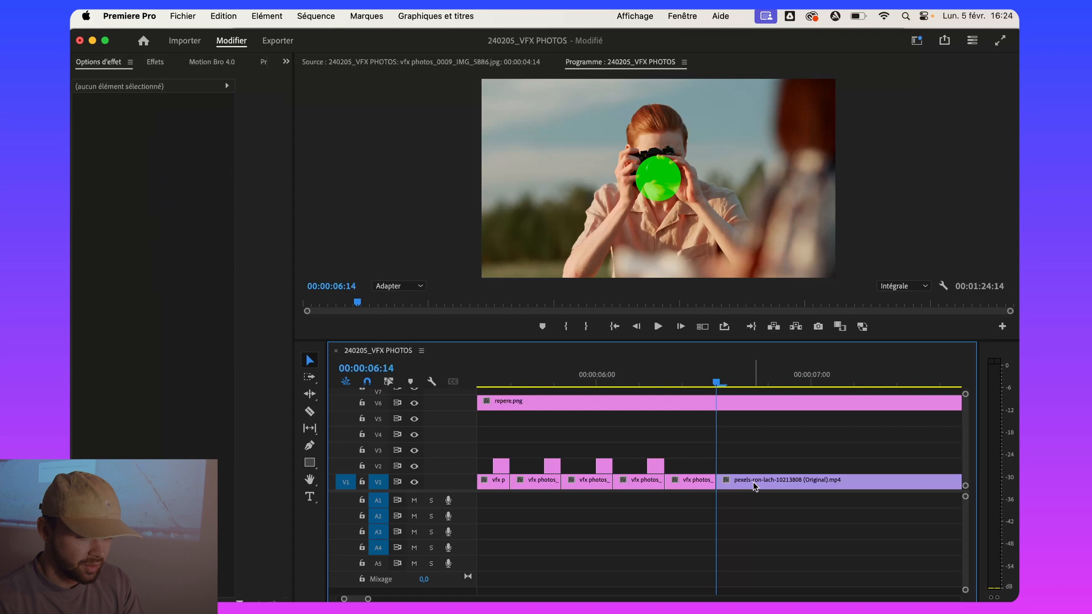
left_click(745, 489)
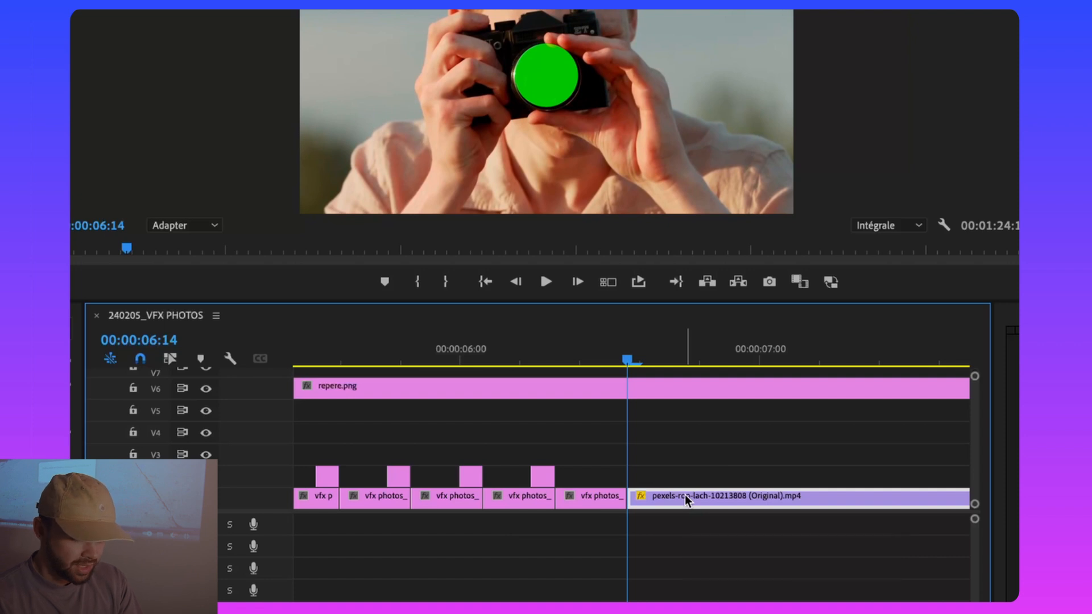
Duplicate the pexels-ron-lach-10213808 clip onto V2 and turn the copy into a freeze frame
left_click_drag(686, 500, 687, 484)
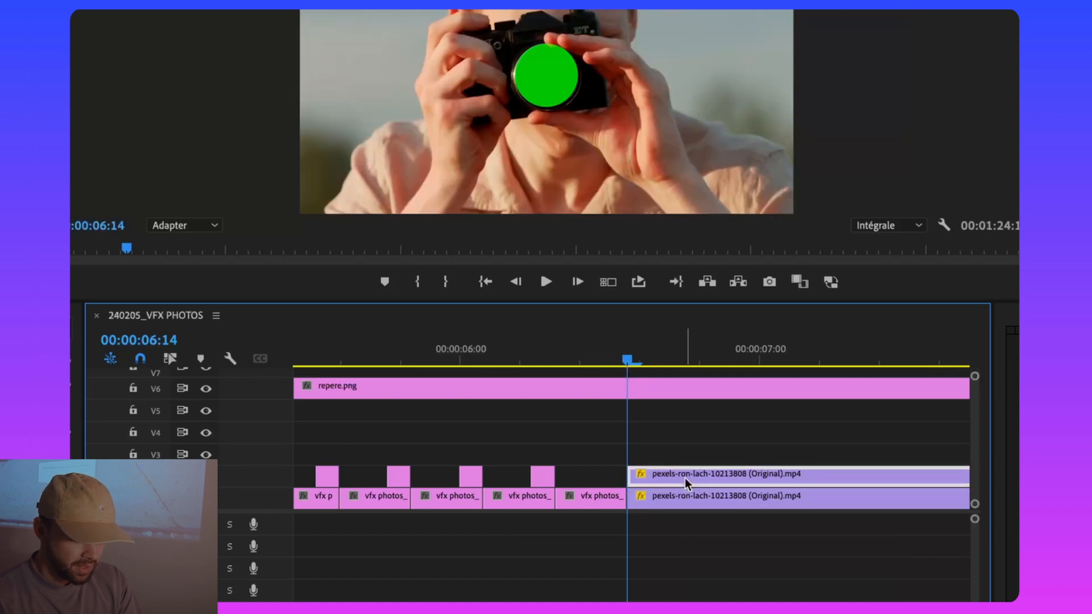
right_click(718, 474)
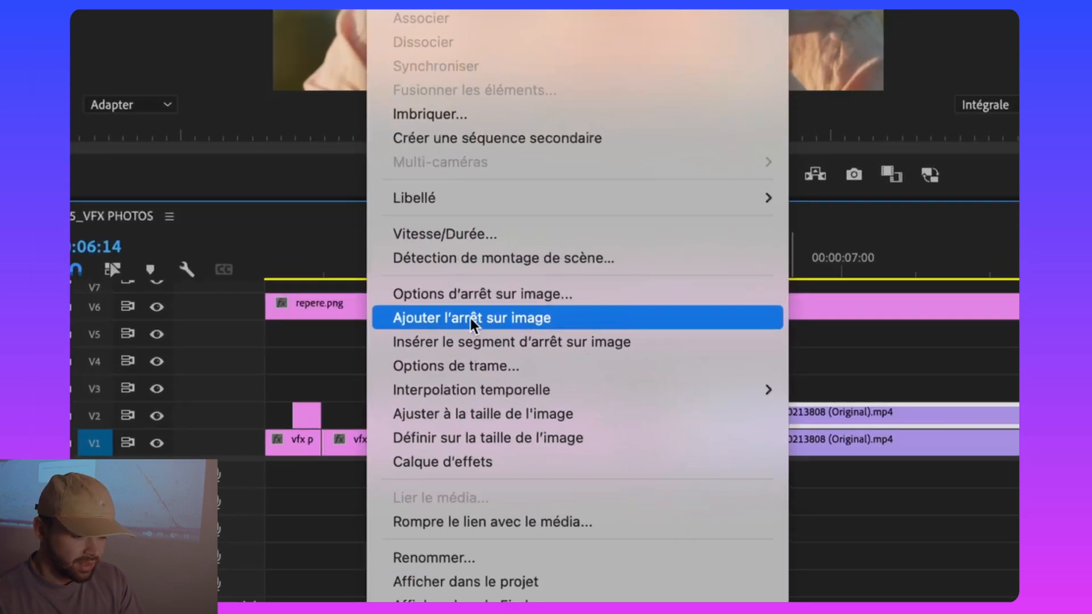
left_click(470, 319)
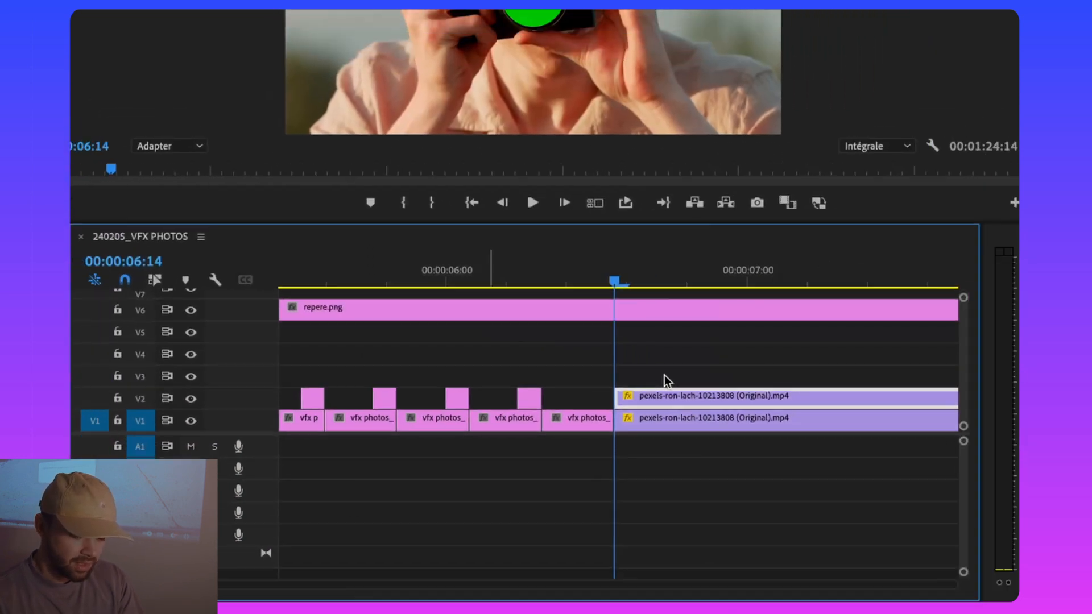
Shorten the V2 freeze frame to two frames and shift it earlier to overlap the end of the last V1 photo clip
key("Right")
key("Right")
key("super+k")
key("Delete")
left_click_drag(631, 274, 616, 273)
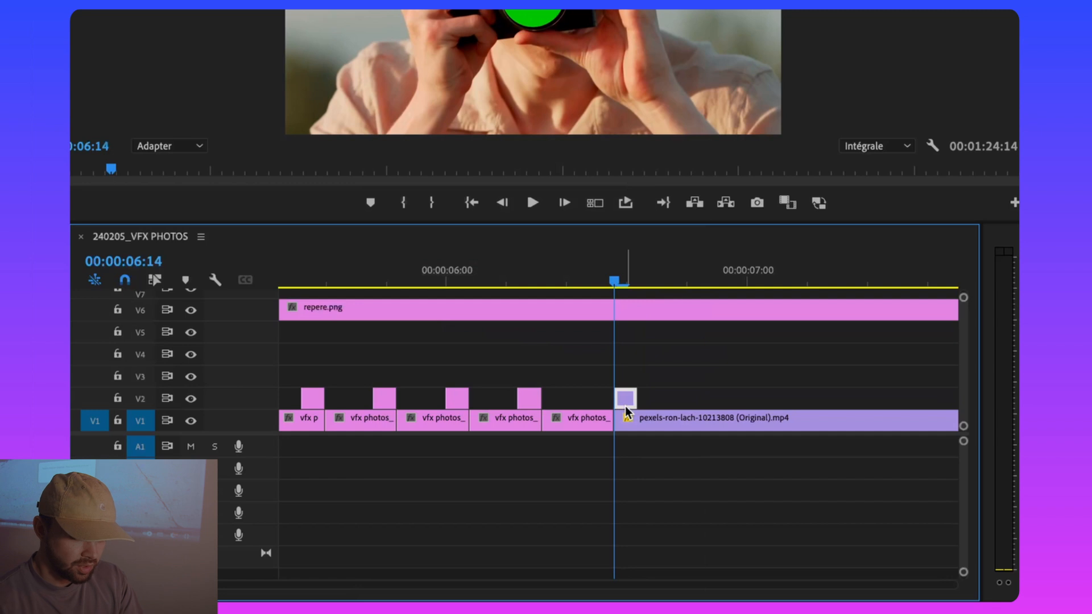
left_click_drag(625, 410, 603, 403)
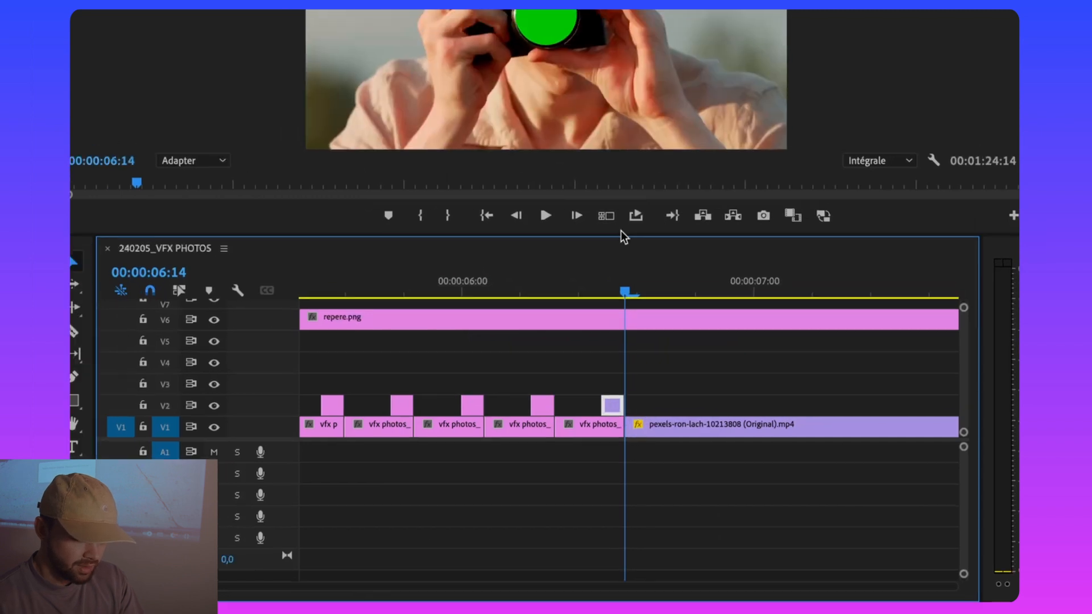
Mask the V2 freeze frame with an inverted elliptical opacity mask fitted to the green reference circle, and play the sequence
key("Left")
key("Left")
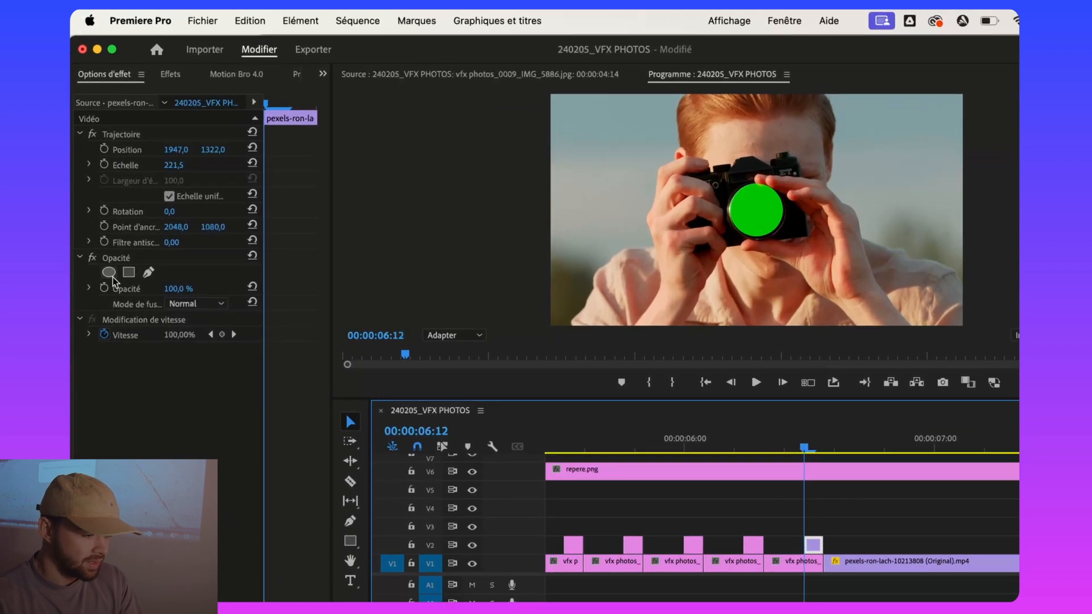
left_click(108, 273)
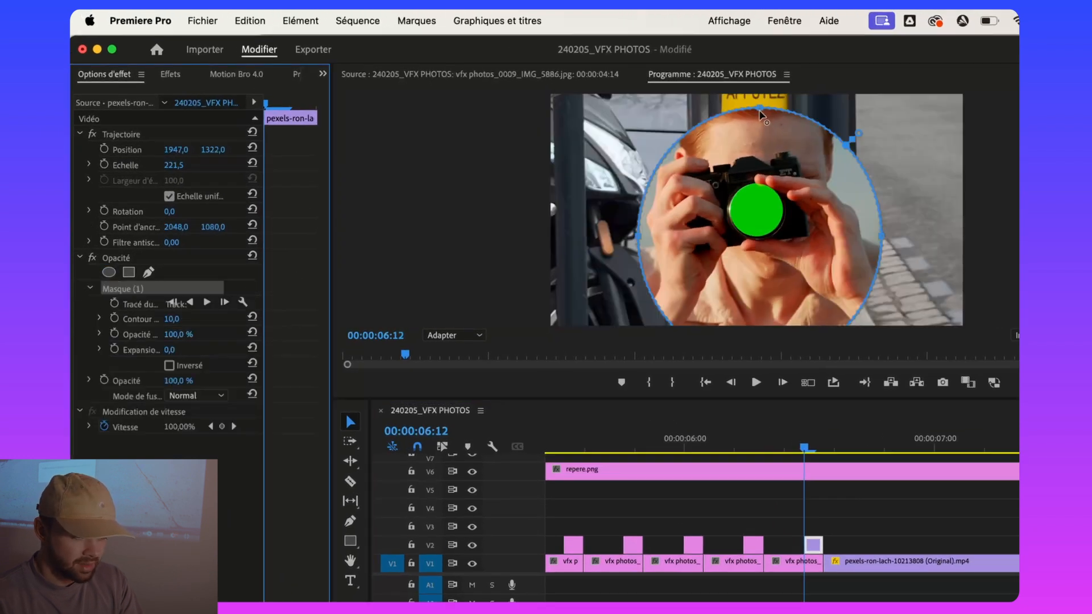
left_click_drag(760, 109, 760, 281)
left_click_drag(760, 314, 755, 203)
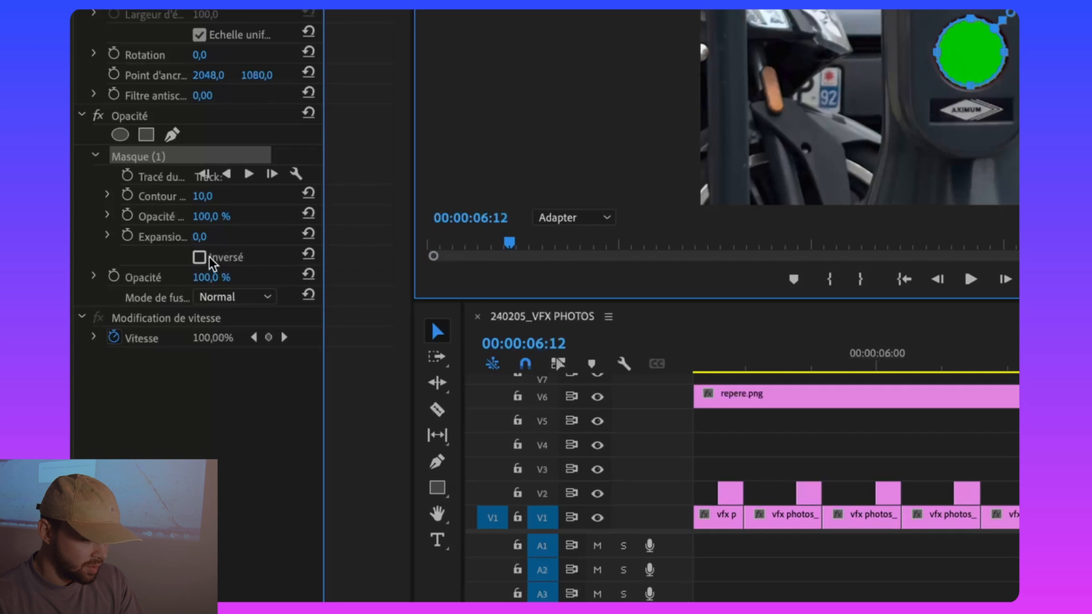
left_click(200, 258)
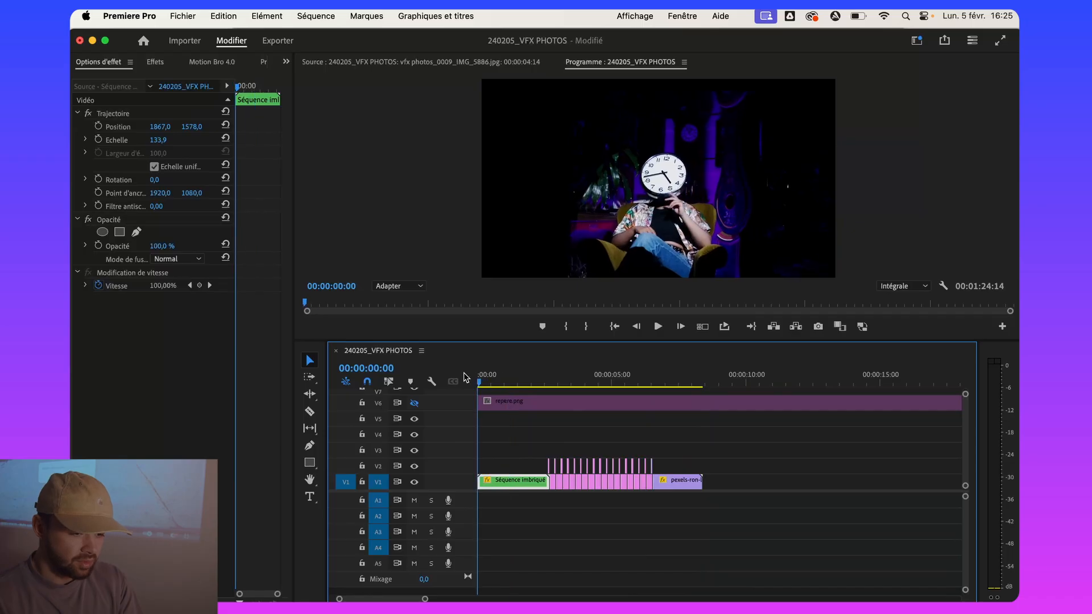
key("space")
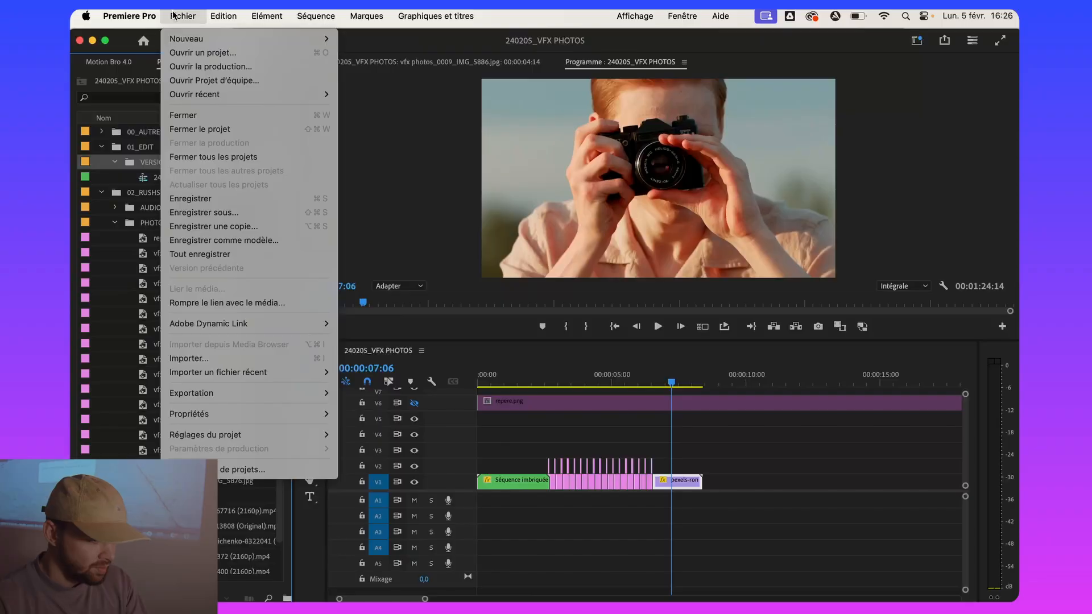
Create a new 1920 x 1080 sequence at 25 fps named 240205_VFX PHOTOS HD
mouse_move(176, 40)
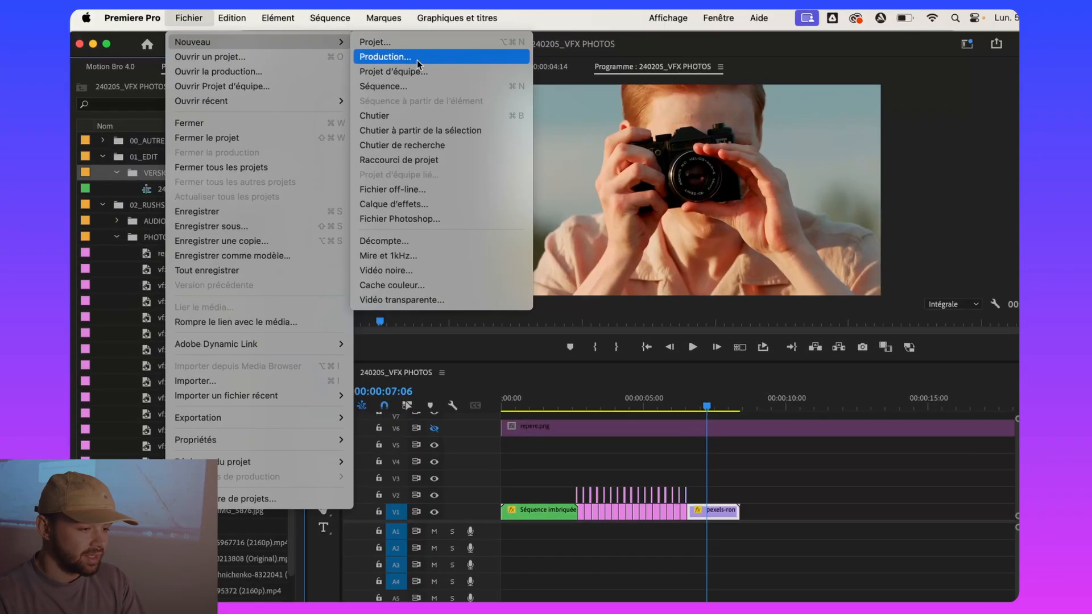
left_click(366, 81)
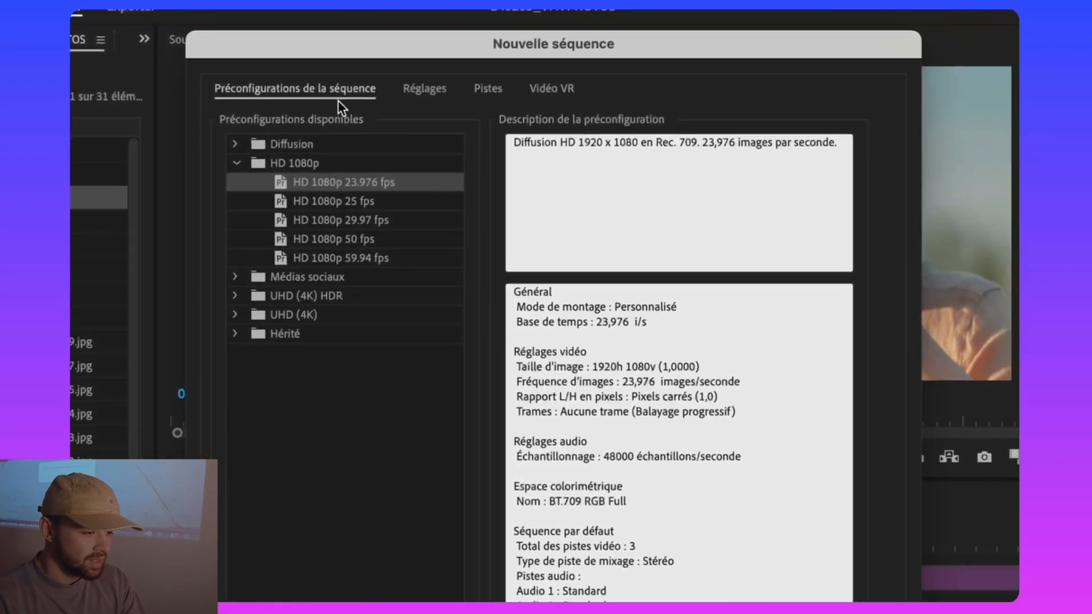
left_click(426, 90)
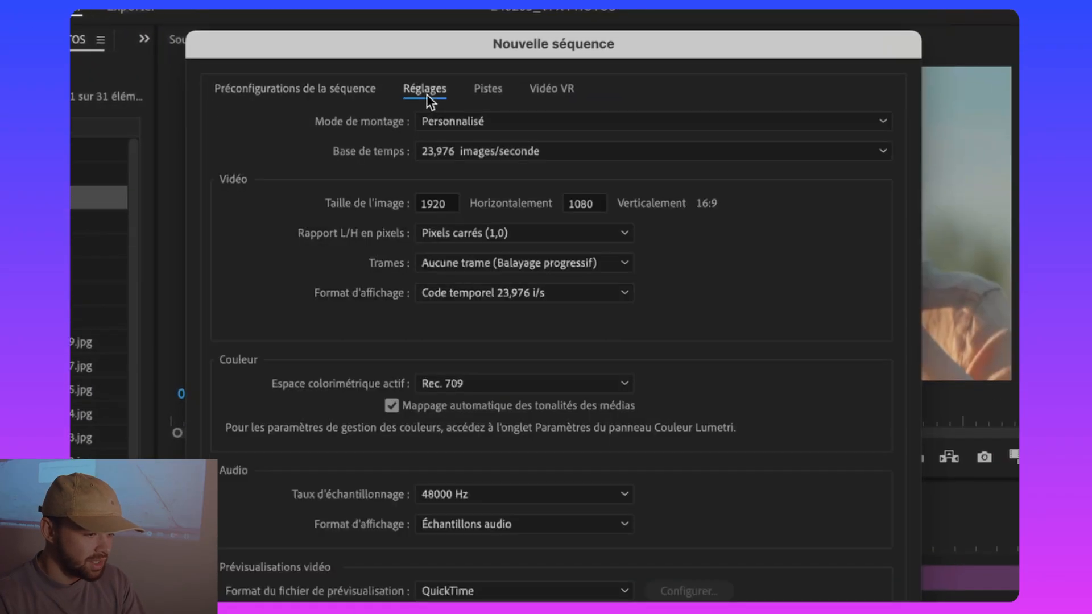
left_click(482, 149)
left_click(456, 304)
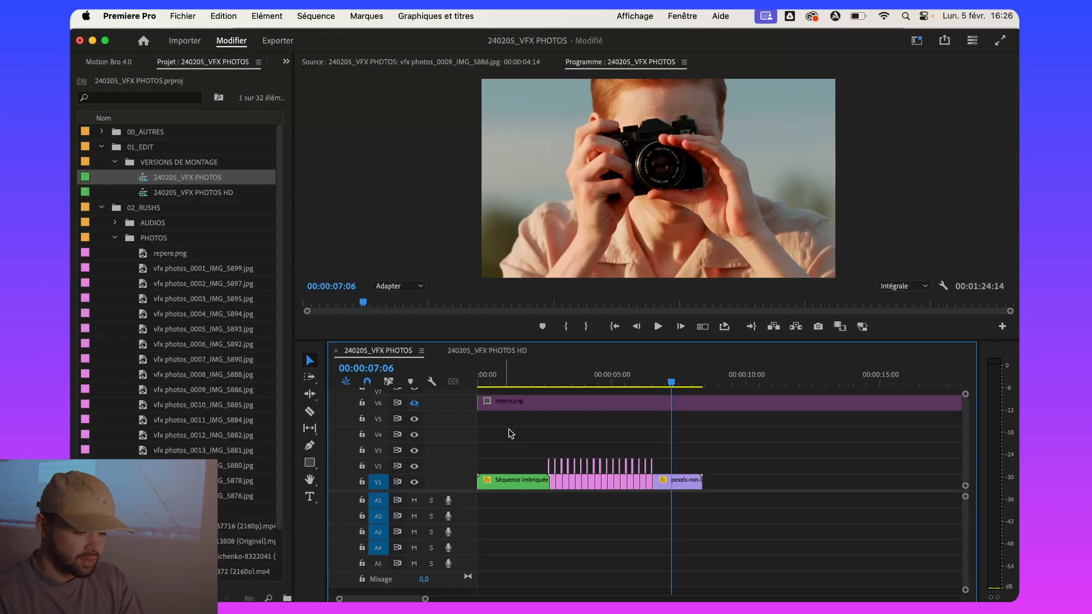
Nest all the V1 and V2 clips of the 240205_VFX PHOTOS sequence and apply the Transformation effect to the nested clip
left_click_drag(511, 434, 774, 514)
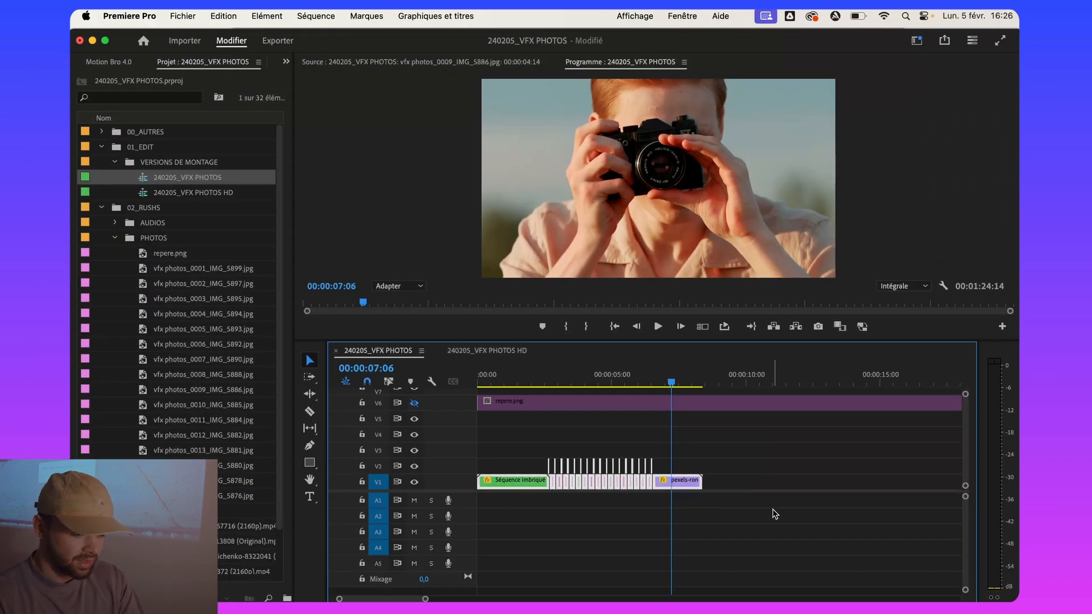
right_click(513, 484)
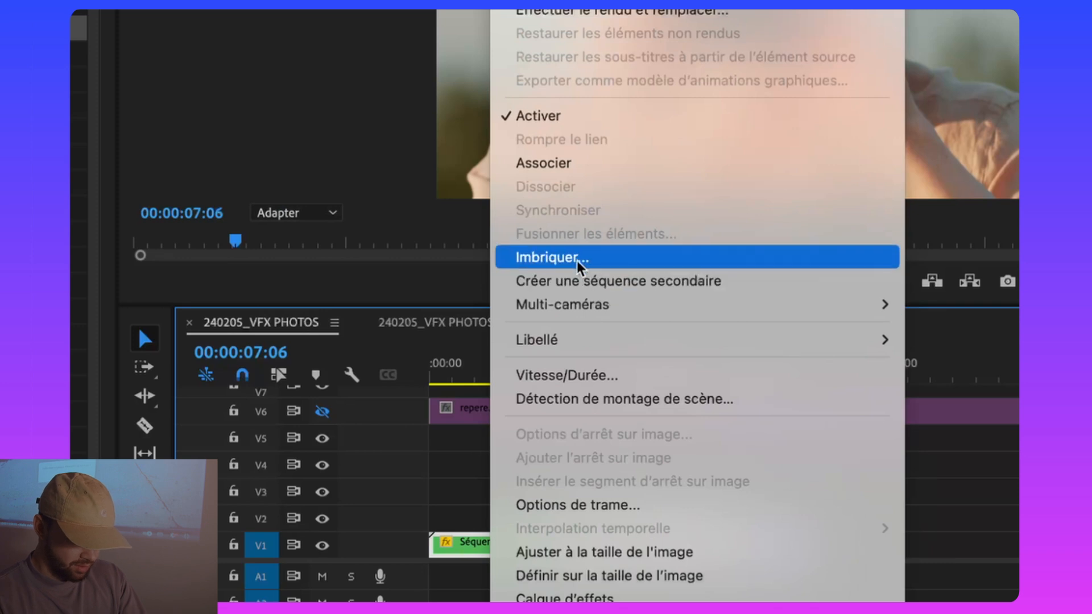
left_click(592, 261)
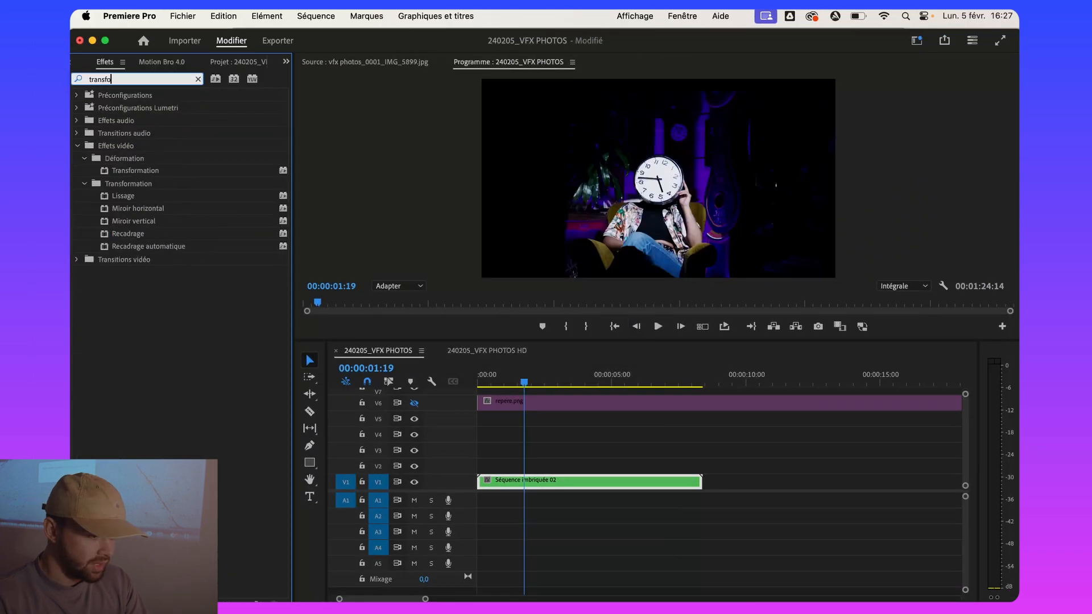
type("rma")
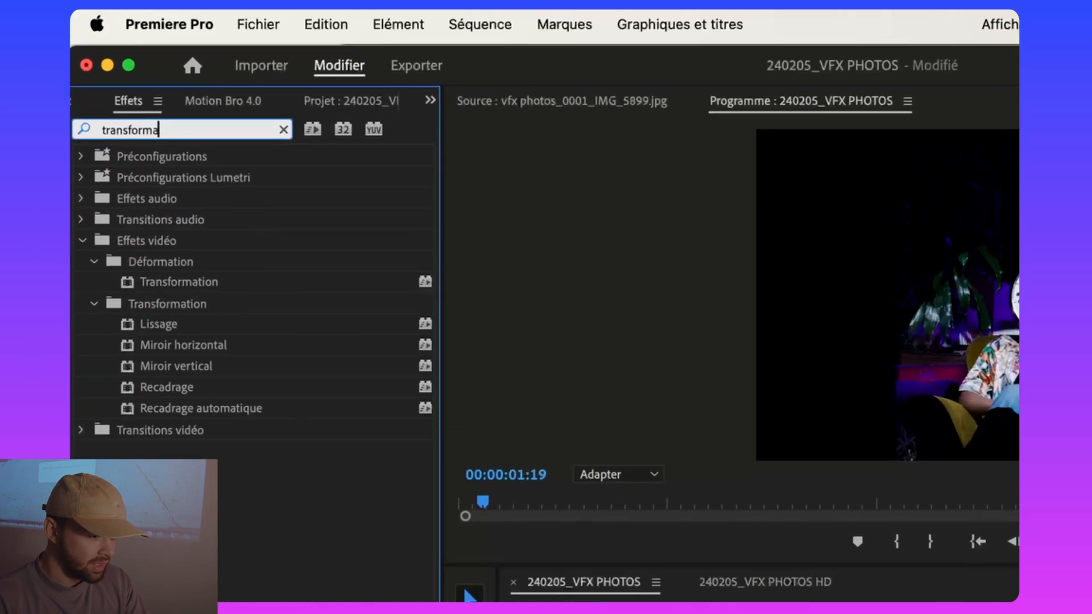
left_click_drag(175, 282, 467, 411)
Keyframe the Transformation effect's rotation from 0 at 00:00:02:14 to 3x0,0° at 00:00:06:14
left_click(444, 387)
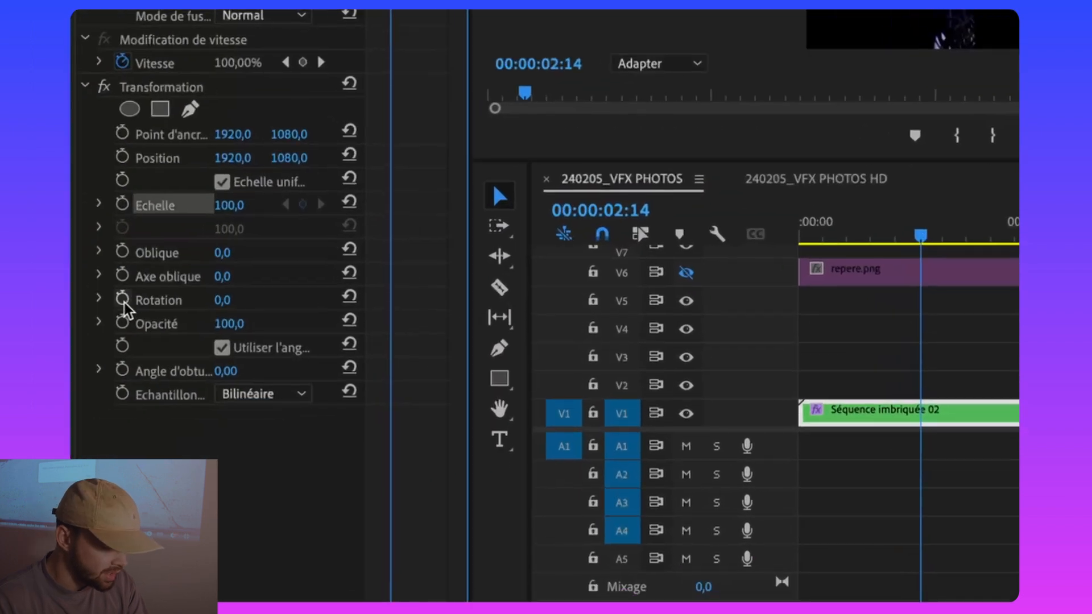
left_click(122, 300)
left_click(586, 379)
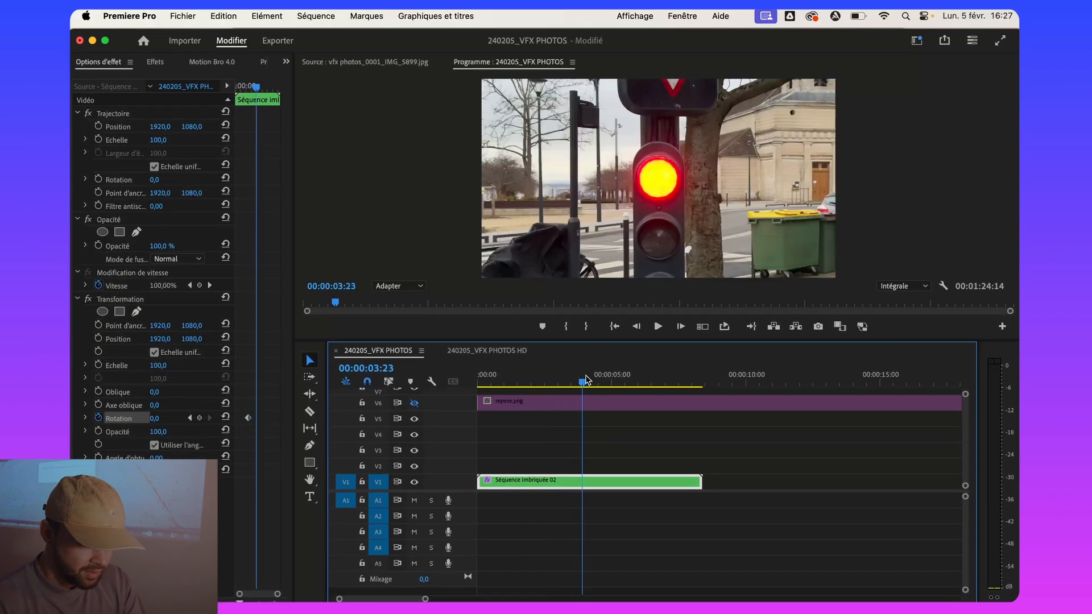
left_click_drag(586, 379, 655, 382)
left_click(163, 417)
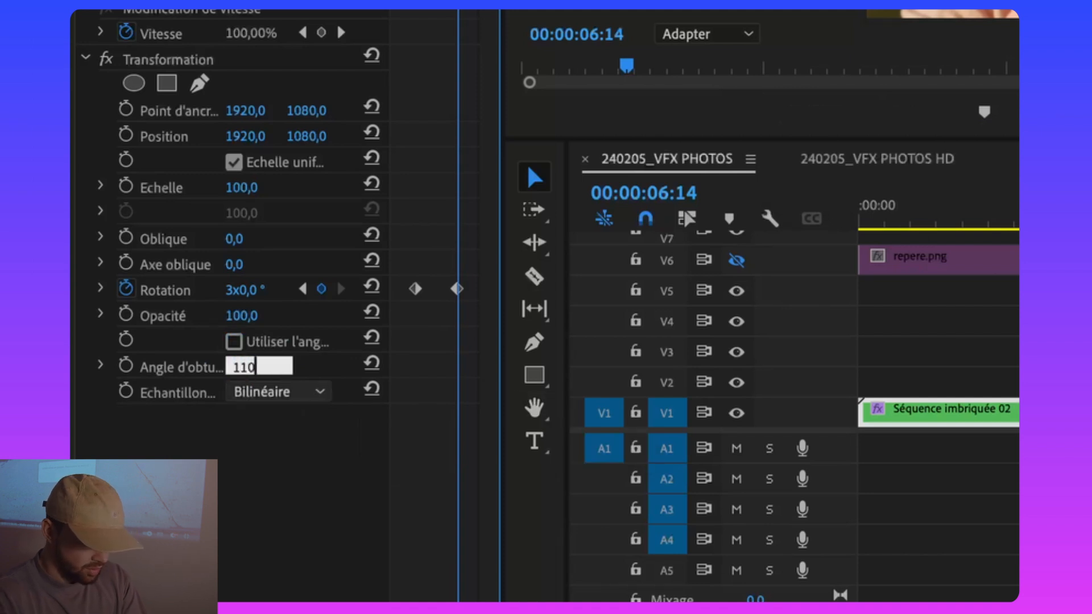
Set the Transformation effect's own shutter angle to 150 for motion blur, without the composition's shutter angle
key("Return")
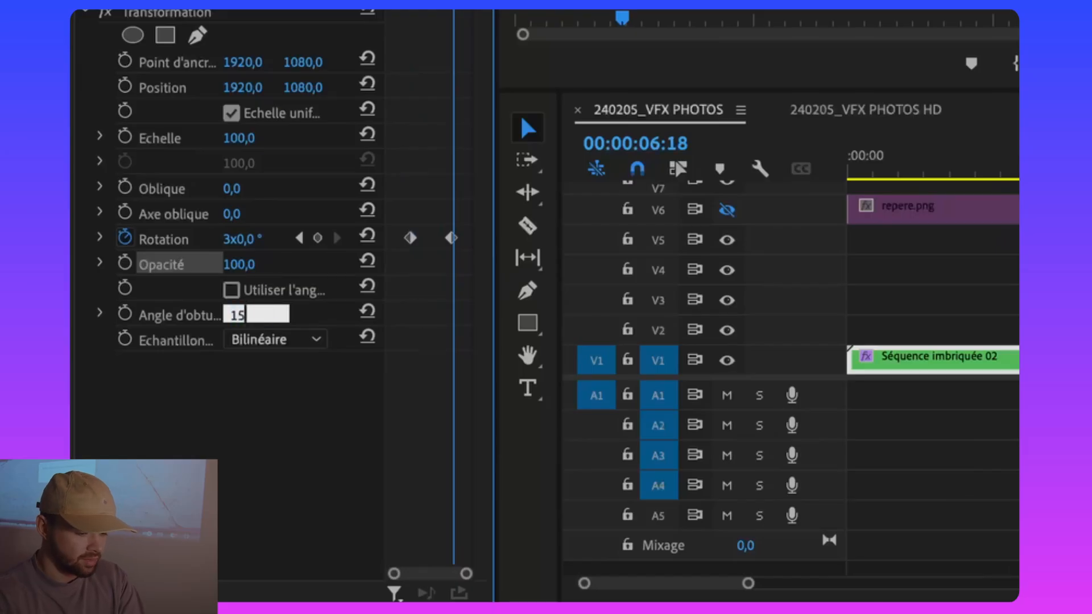
type("0")
key("Return")
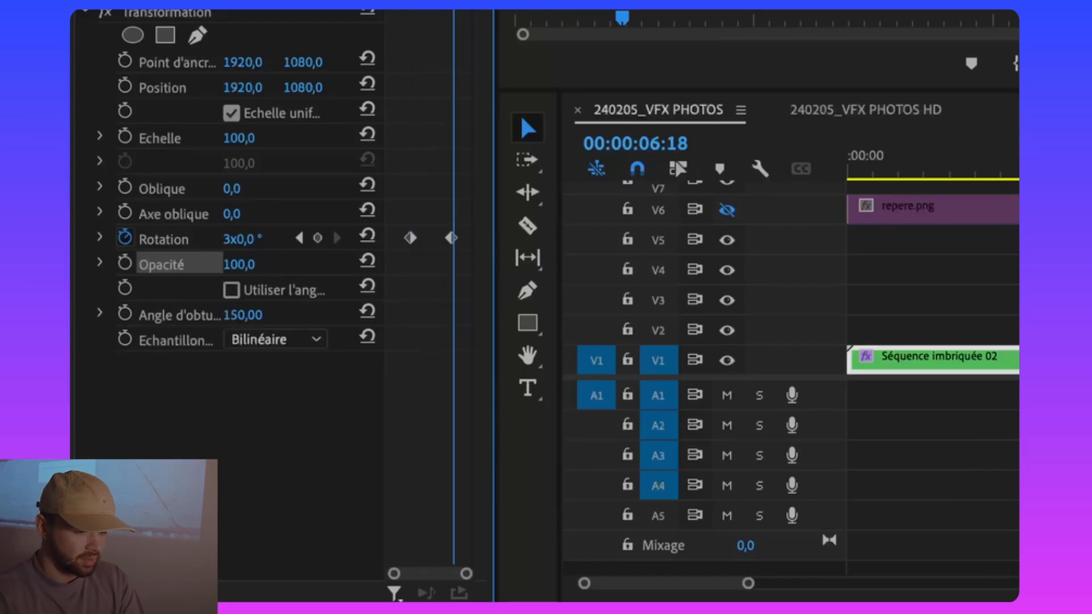
Convert both rotation keyframes to Bézier, shape the curve for a slow start and end, and play back the rotation
left_click_drag(395, 206, 462, 275)
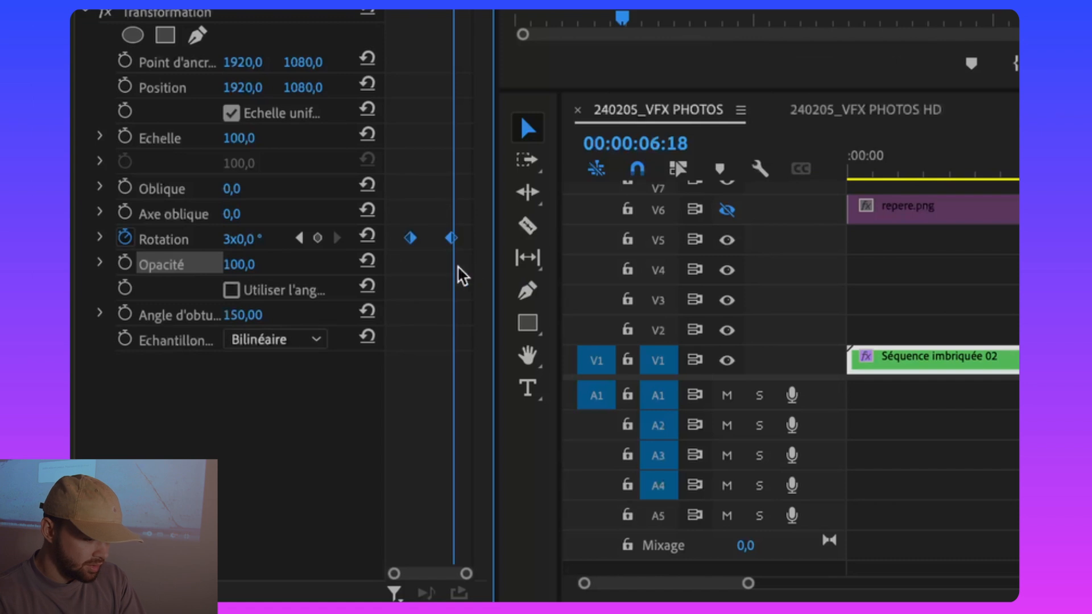
right_click(411, 239)
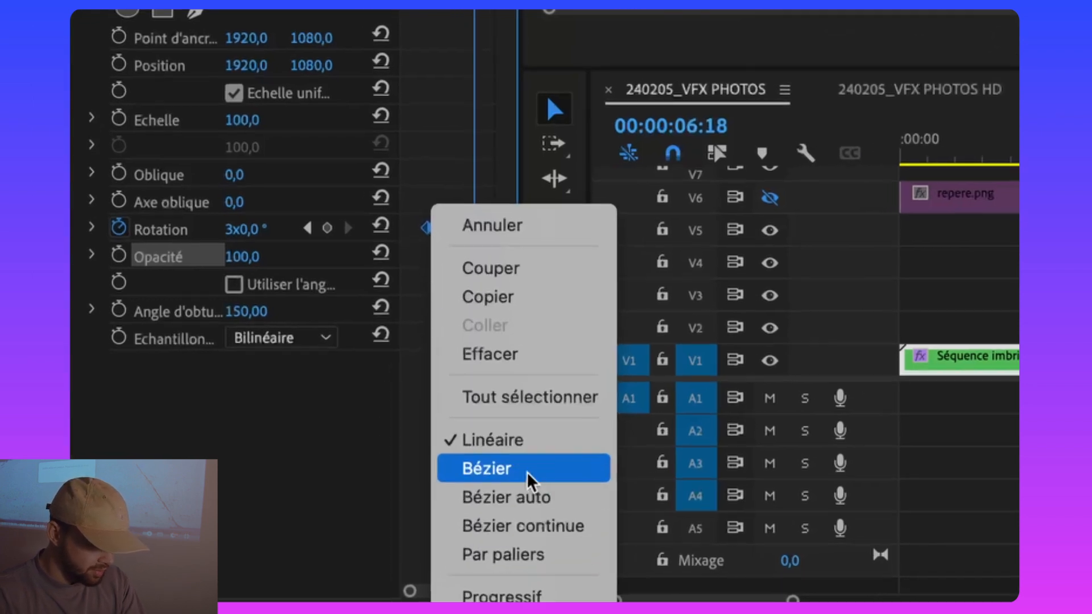
left_click(489, 462)
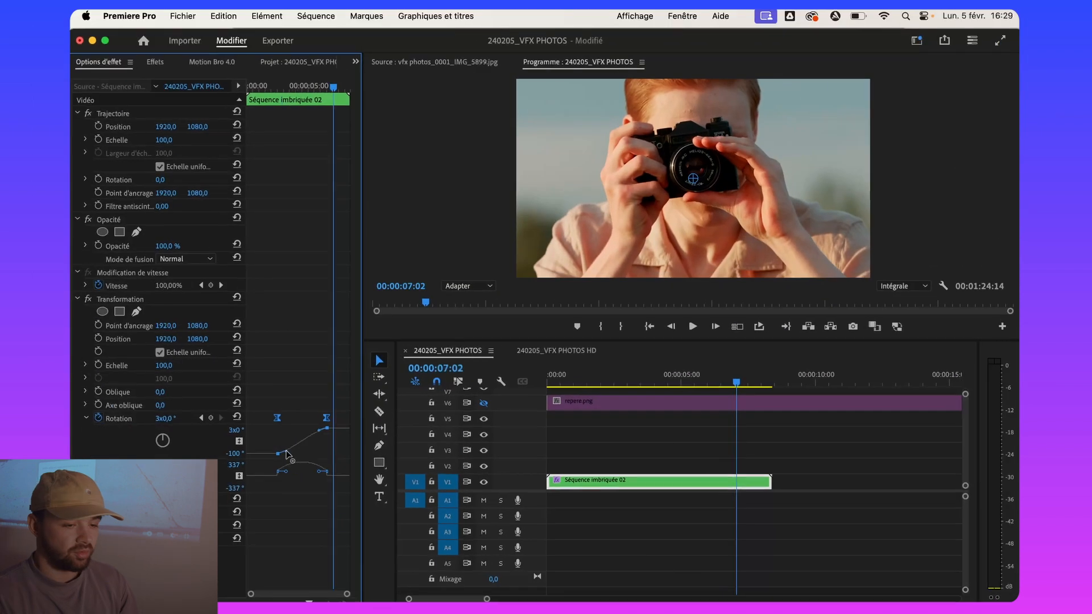
left_click_drag(286, 451, 315, 471)
left_click(265, 87)
key("space")
left_click(266, 87)
key("space")
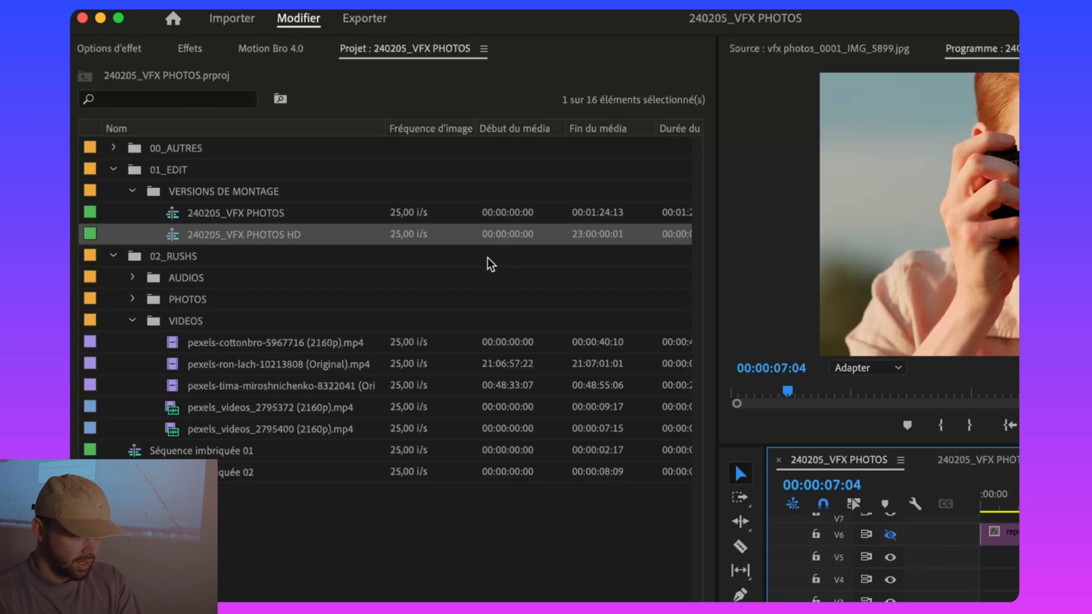
Open the 240205_VFX PHOTOS HD sequence, place the nested clip on V1 and set its scale to 50
double_click(172, 237)
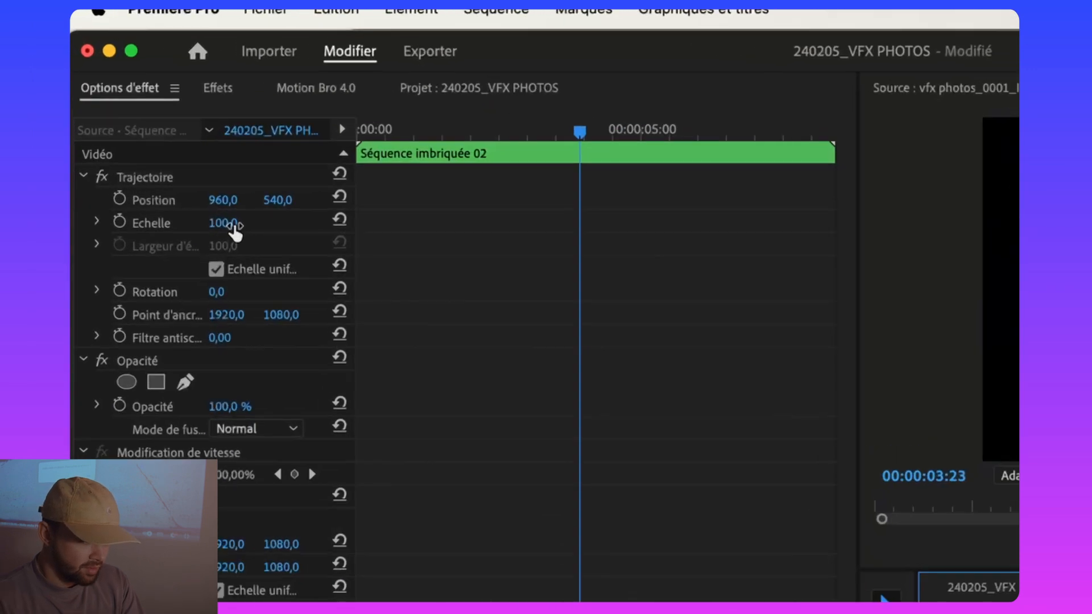
left_click(161, 140)
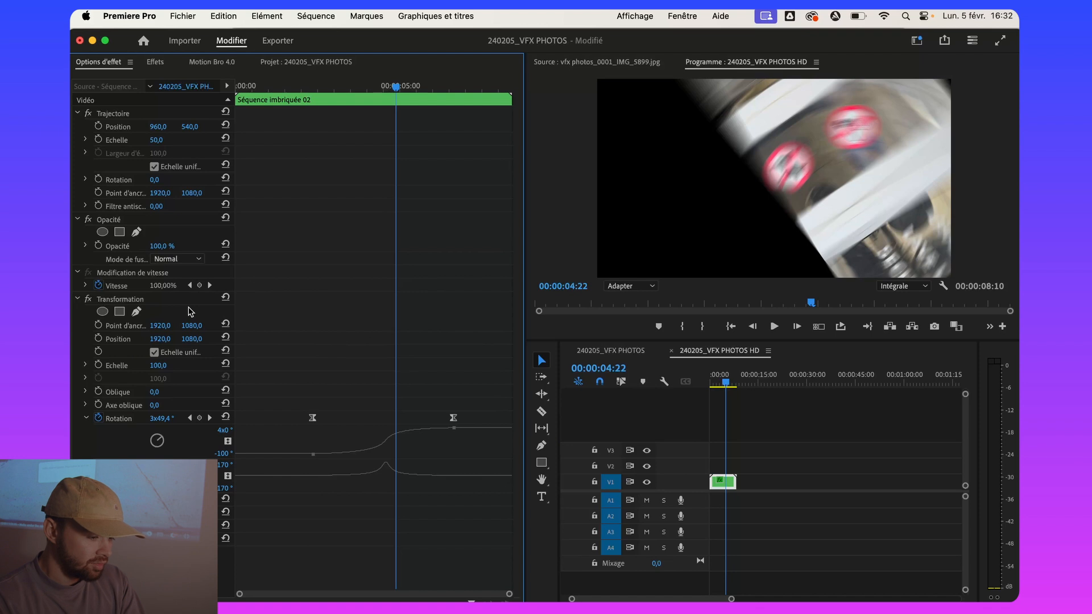
Set the Transformation effect's anchor point and position to 960, 540, and play the HD sequence from near its start
left_click(160, 326)
type("960")
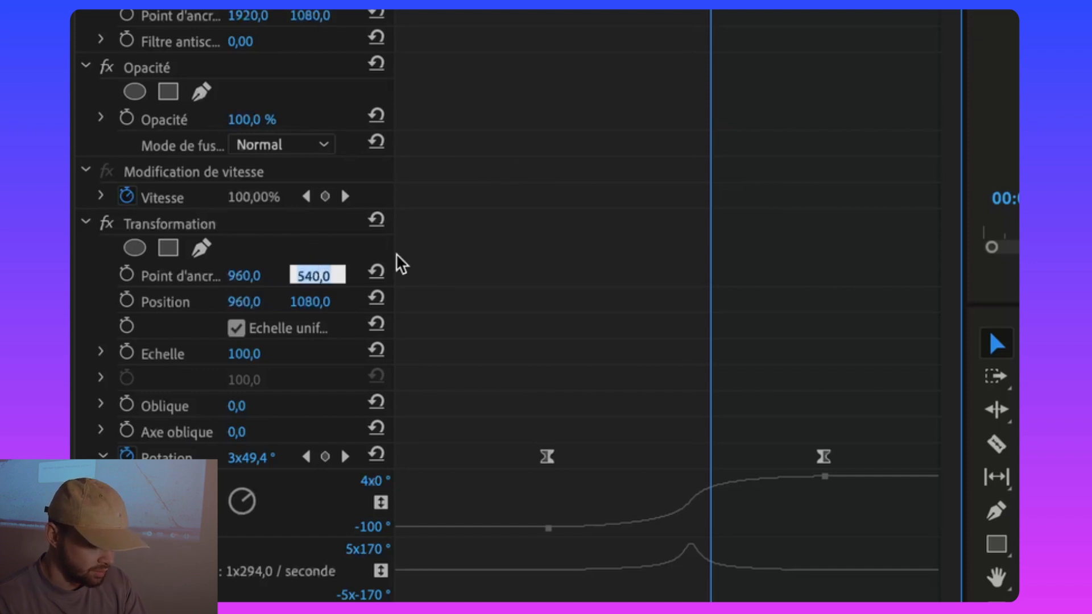
type("540")
key("Return")
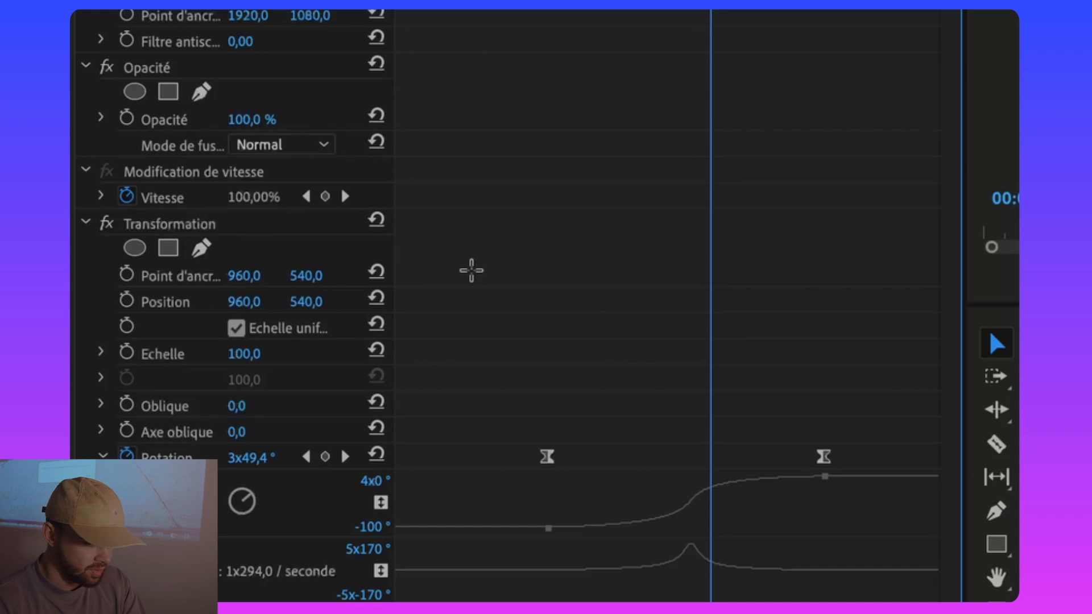
left_click_drag(725, 375, 713, 372)
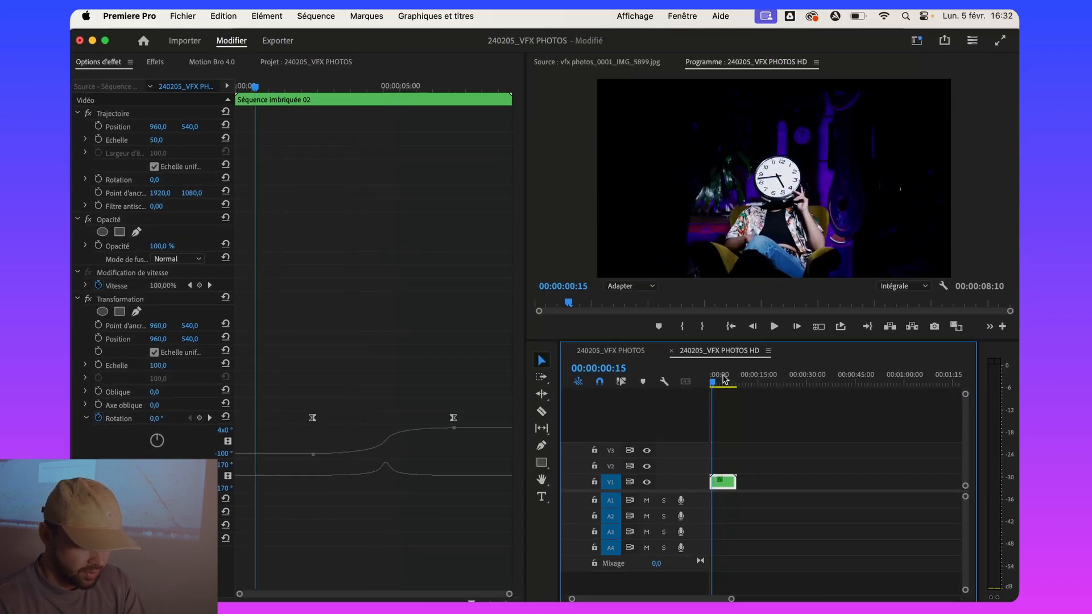
key("space")
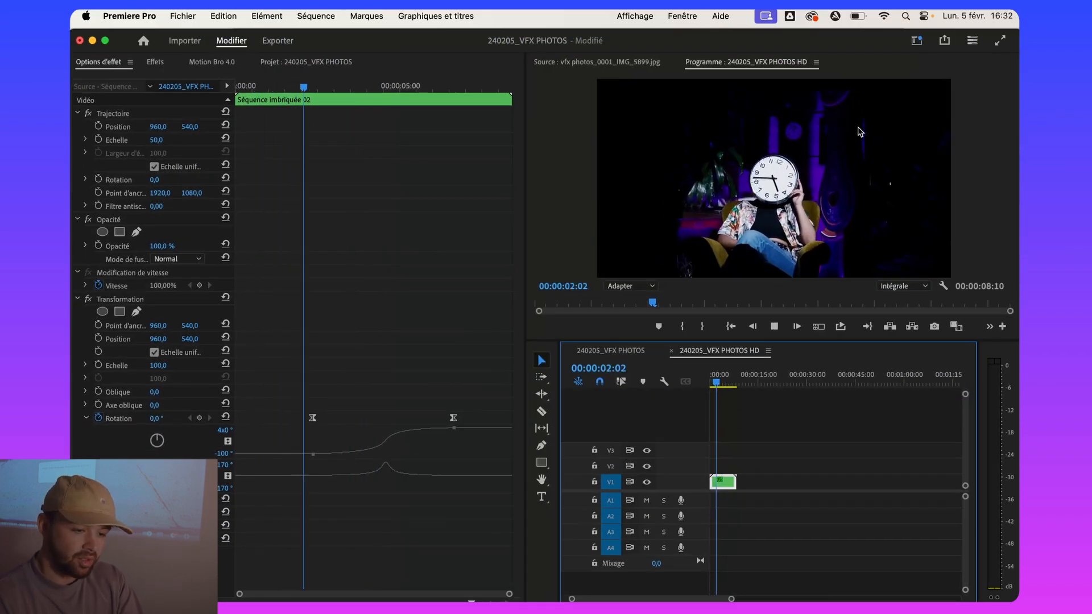